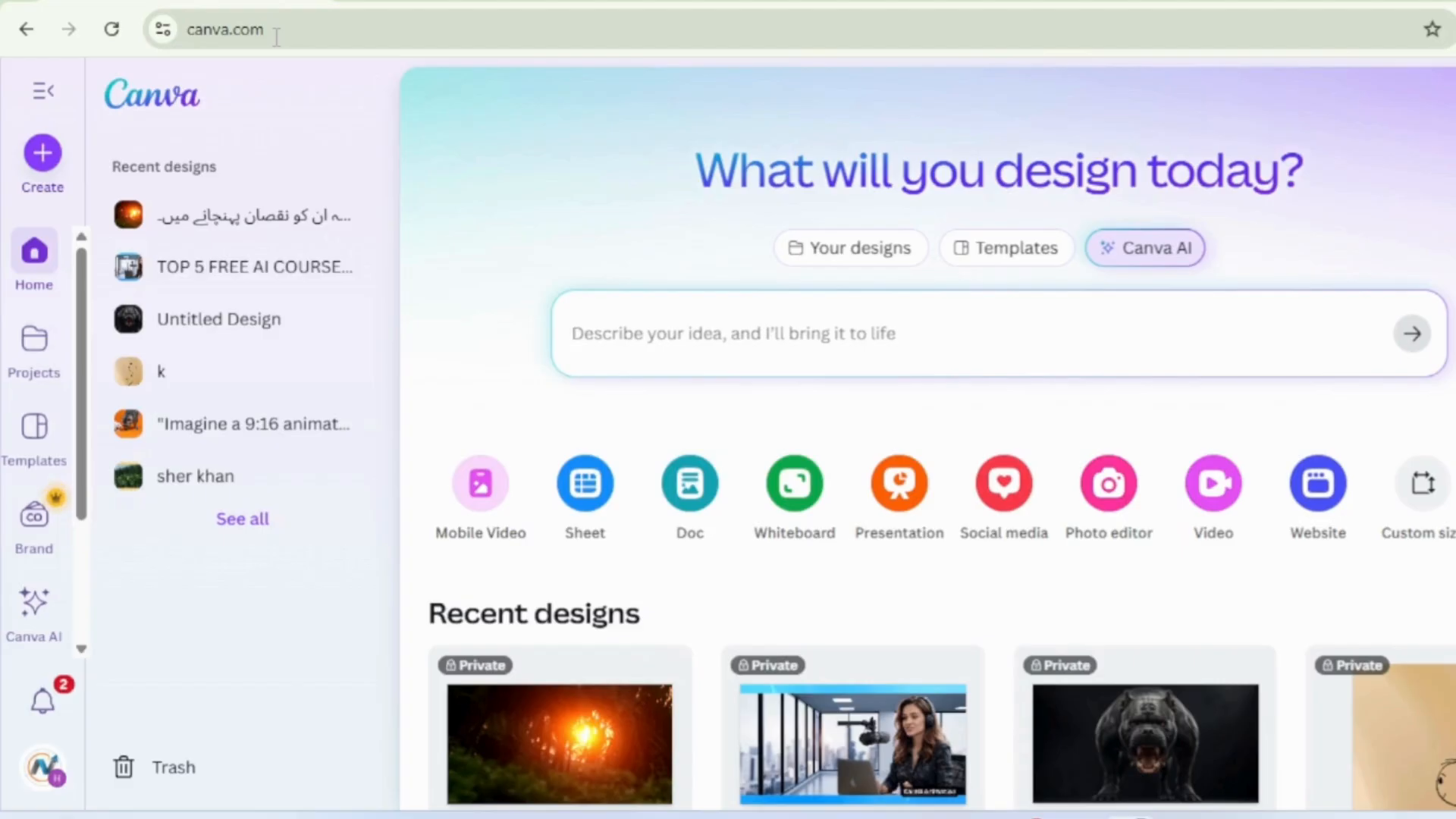
- Create a blank landscape video design at 1920 × 1080 px
click(956, 334)
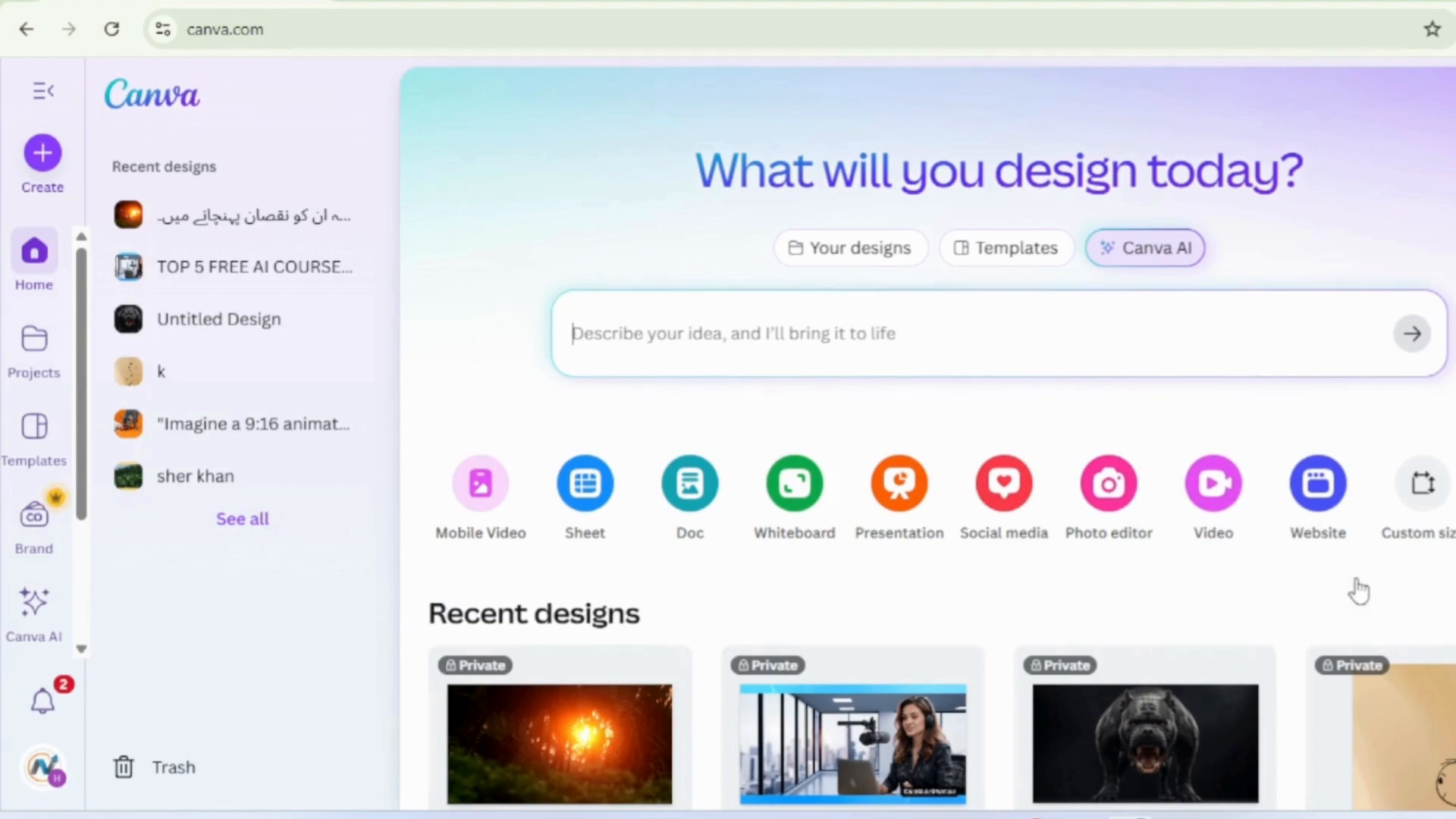
click(1212, 500)
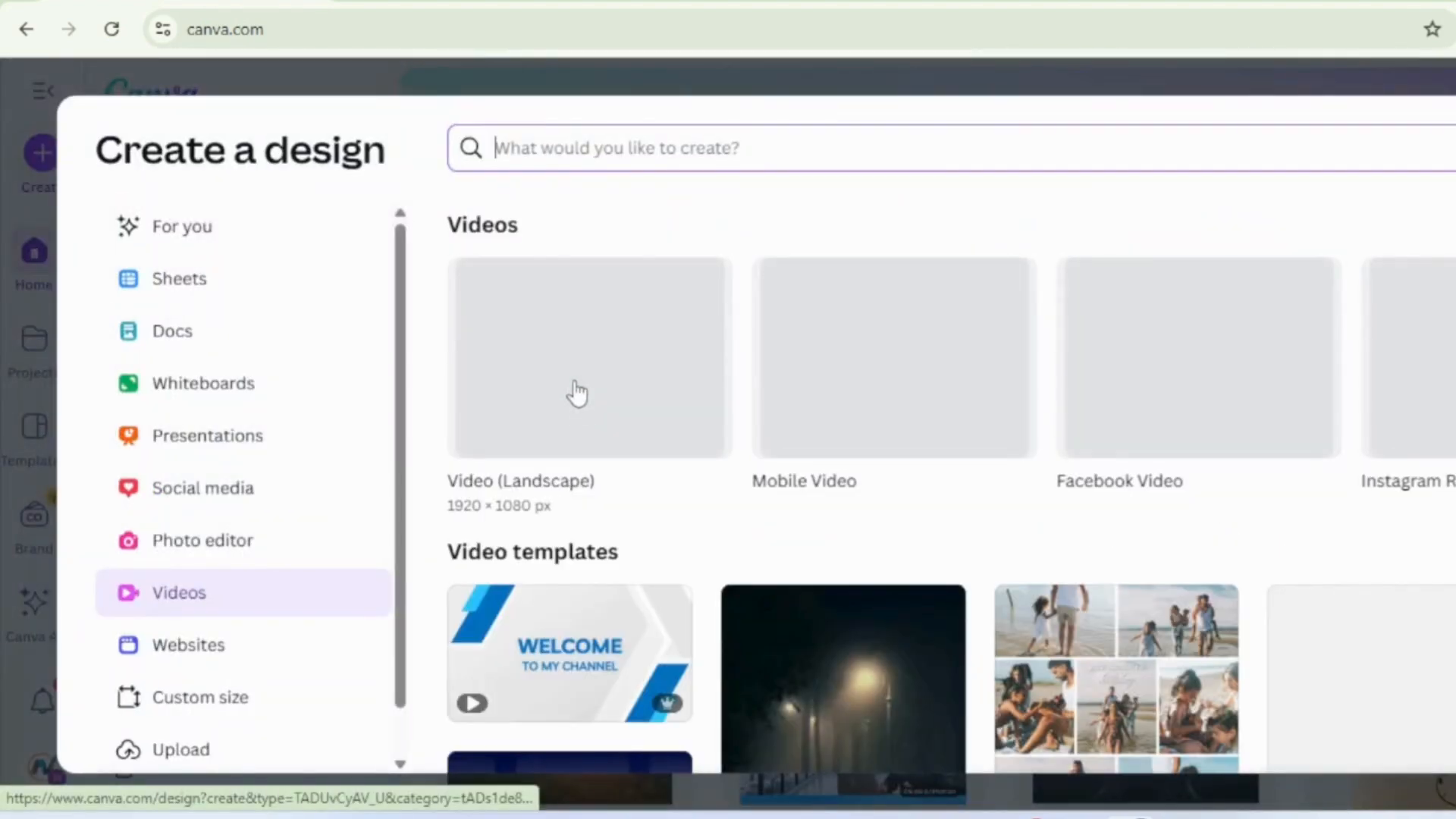
click(575, 390)
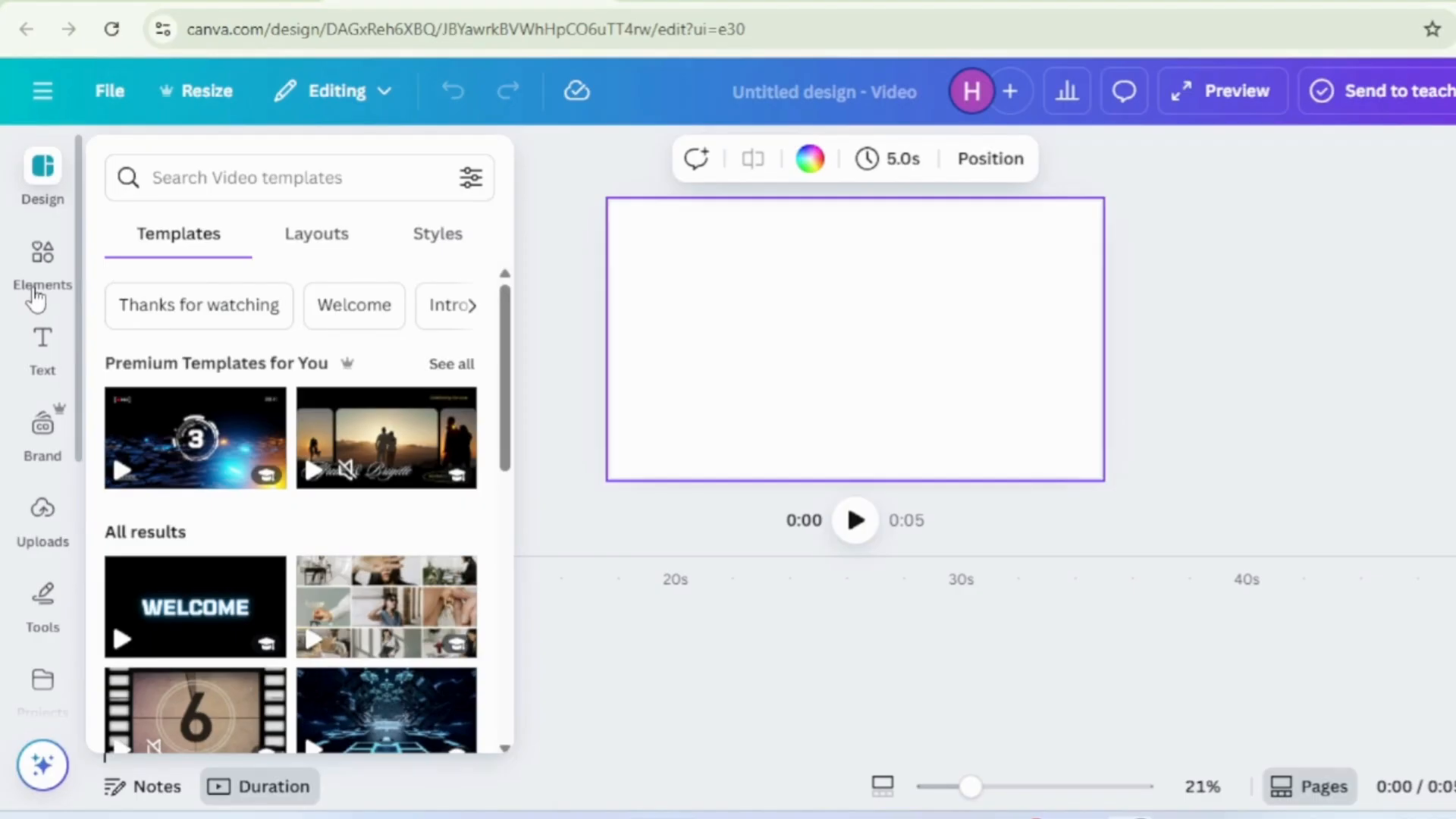
- Add the autumn street with colourful buildings from the "urban street" graphics and enlarge it to cover the whole page
click(36, 298)
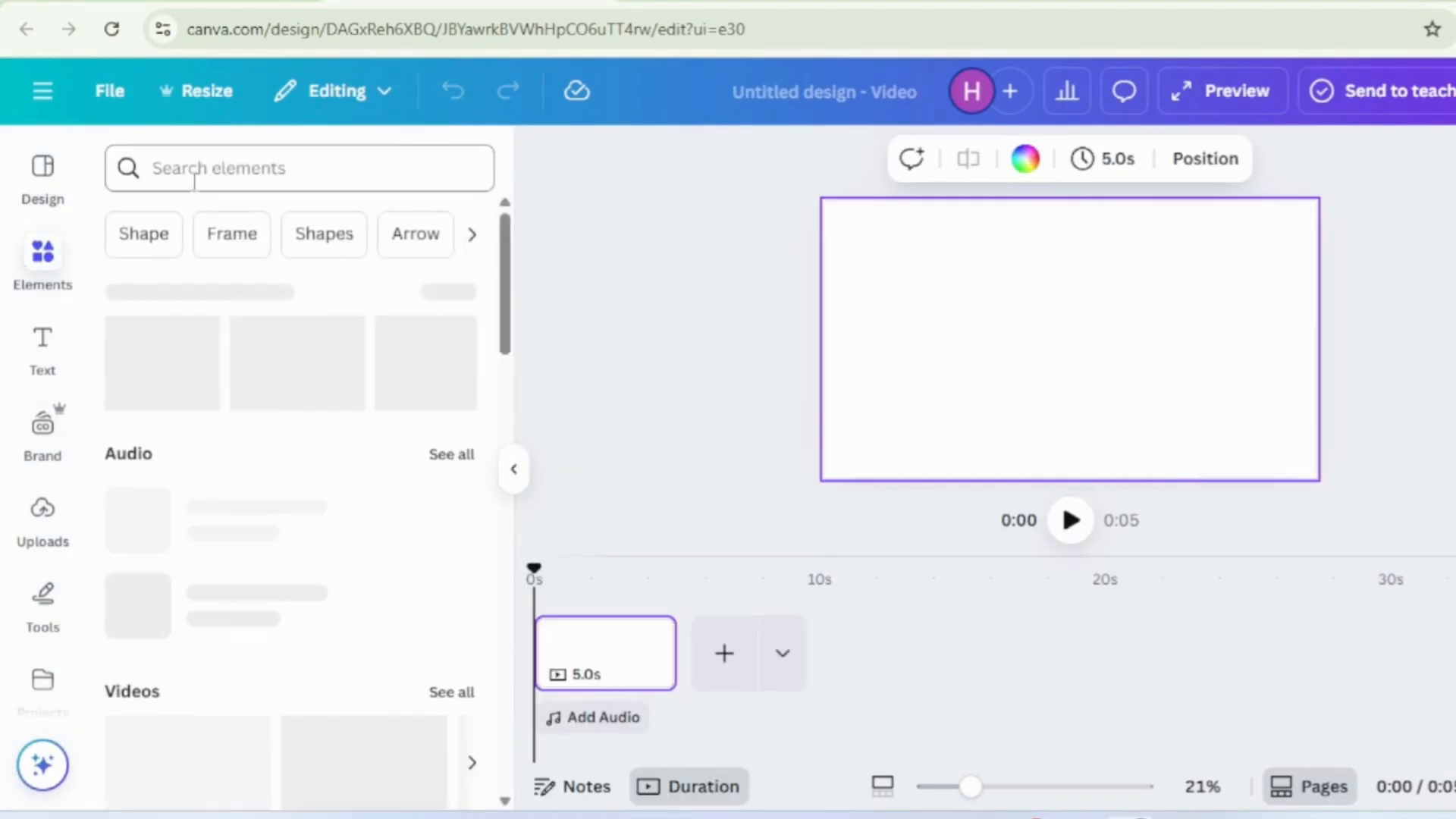
text(urban s)
click(278, 266)
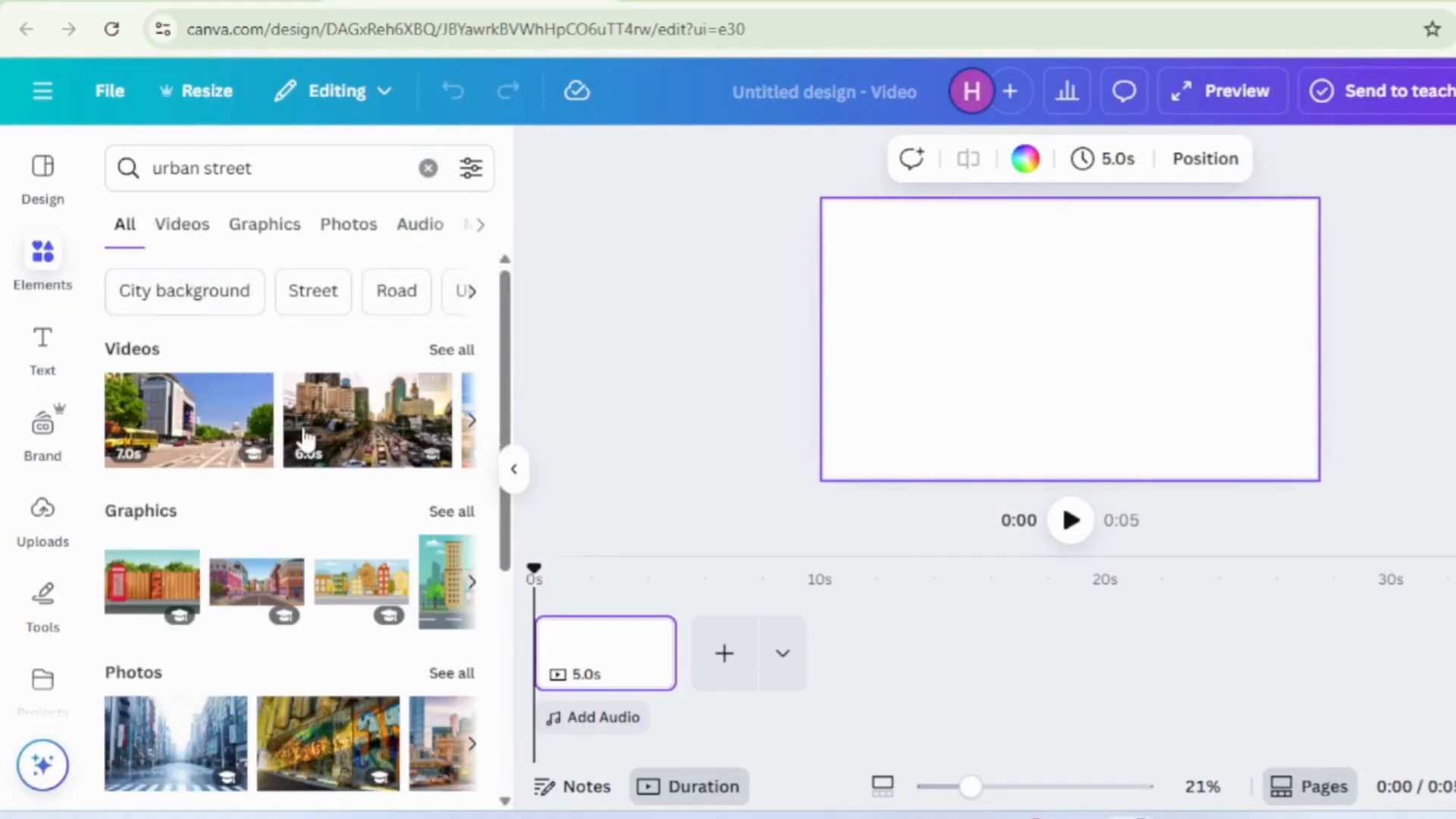
click(242, 235)
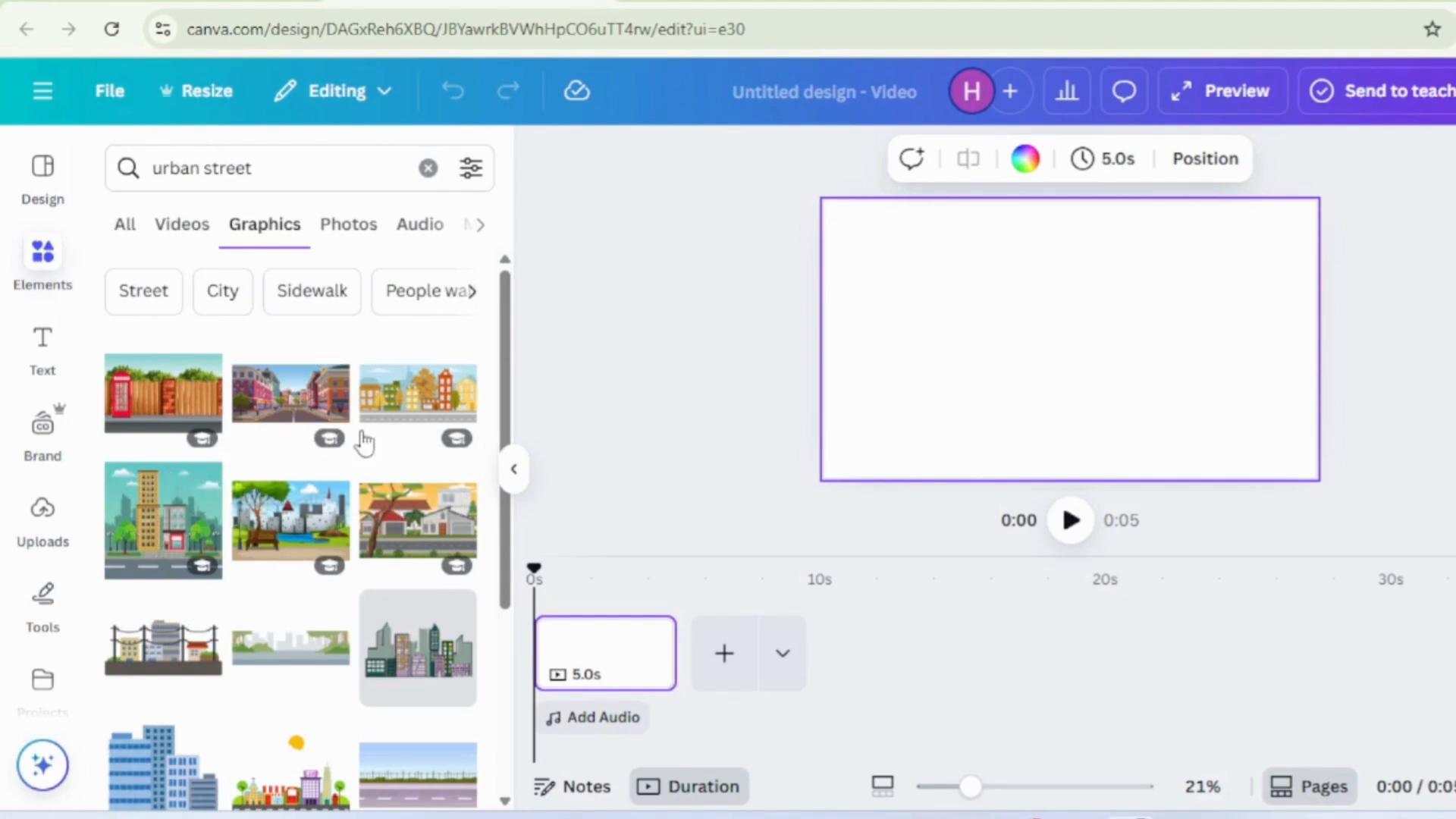
click(391, 412)
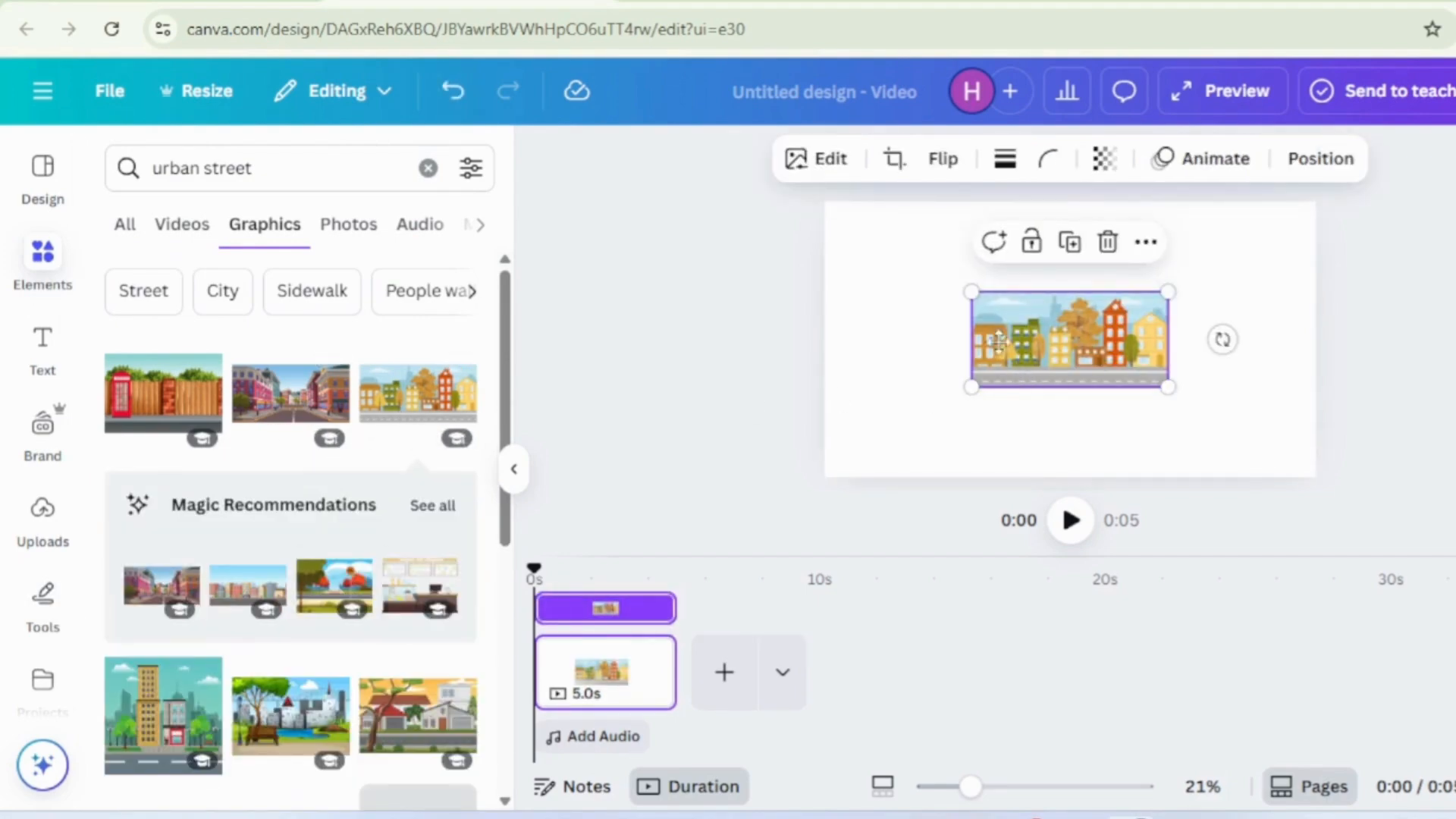
drag(998, 341, 851, 251)
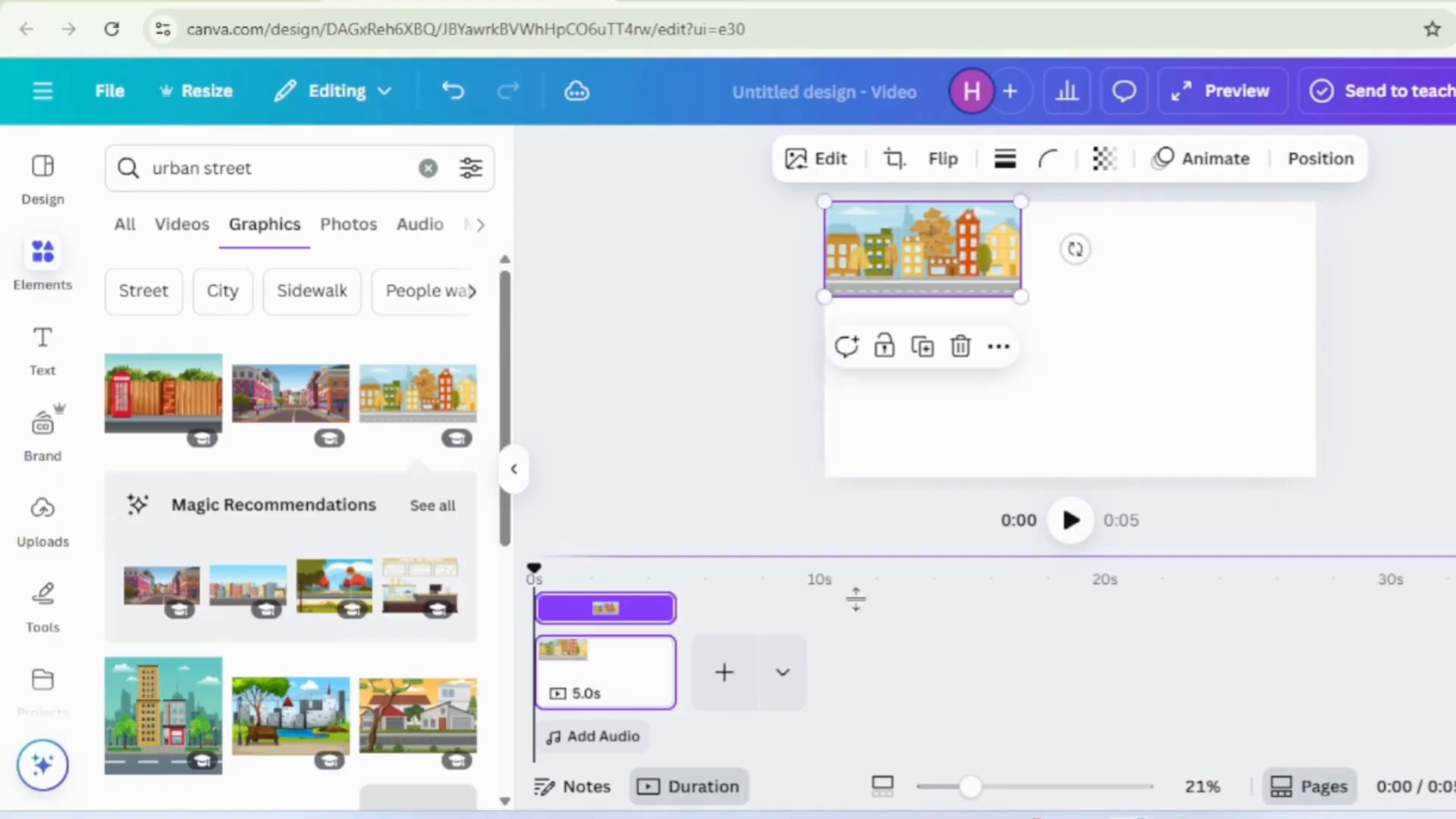
drag(1022, 298, 1382, 483)
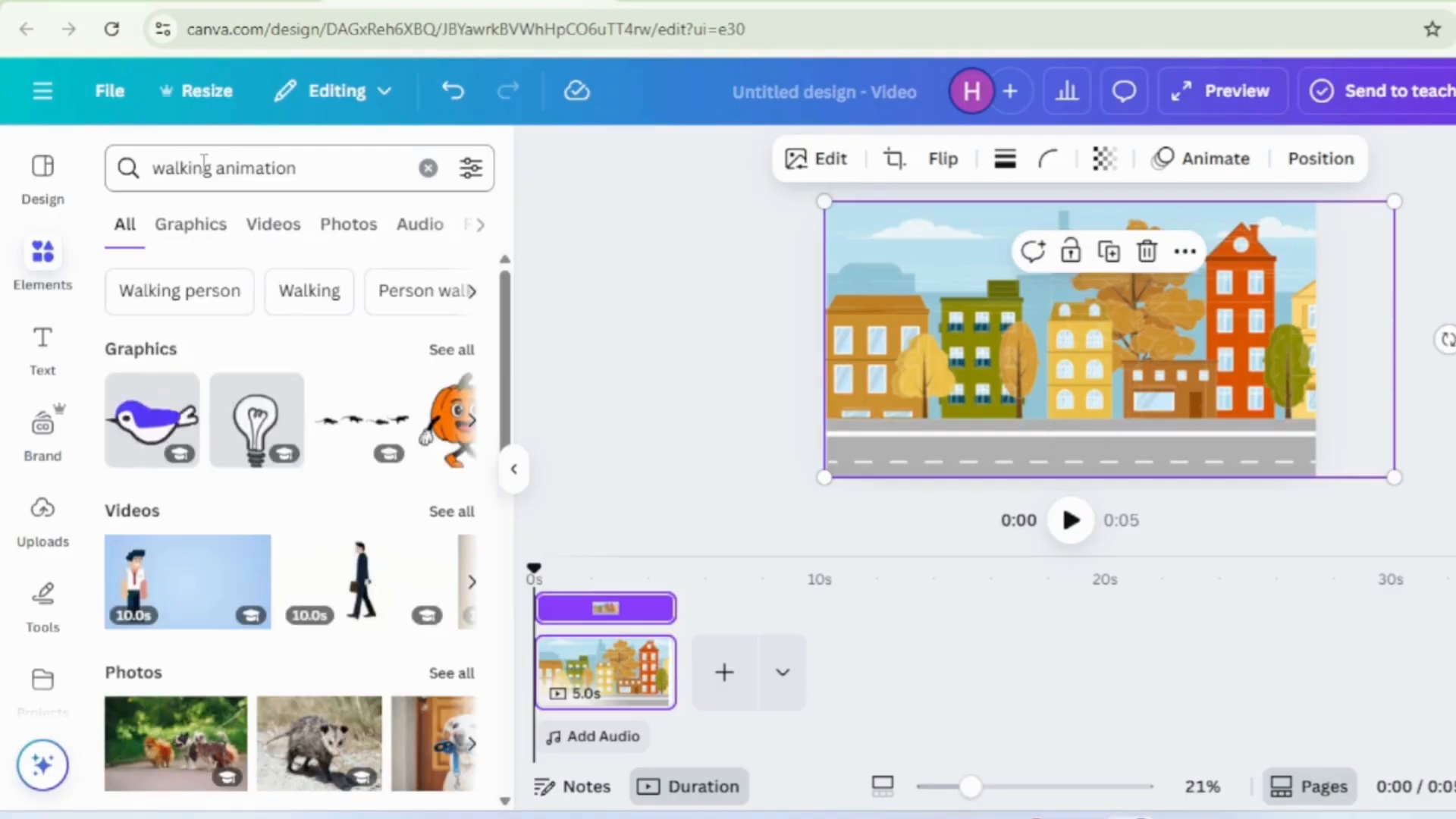
- Find walking graphics, add the animated man with the backpack and book, and shrink him to fit the street scene
click(184, 226)
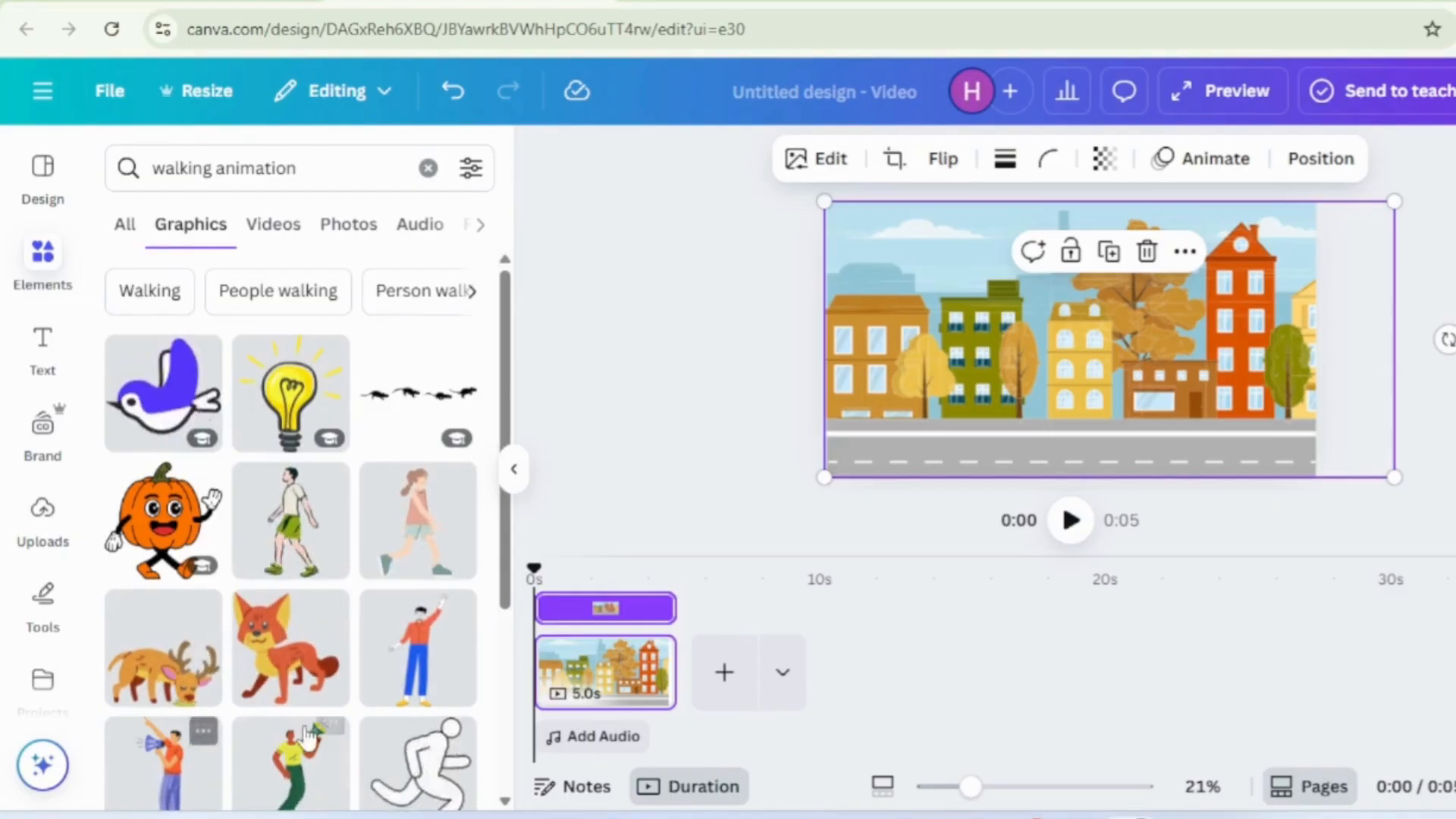
scroll(504, 369, down, 5)
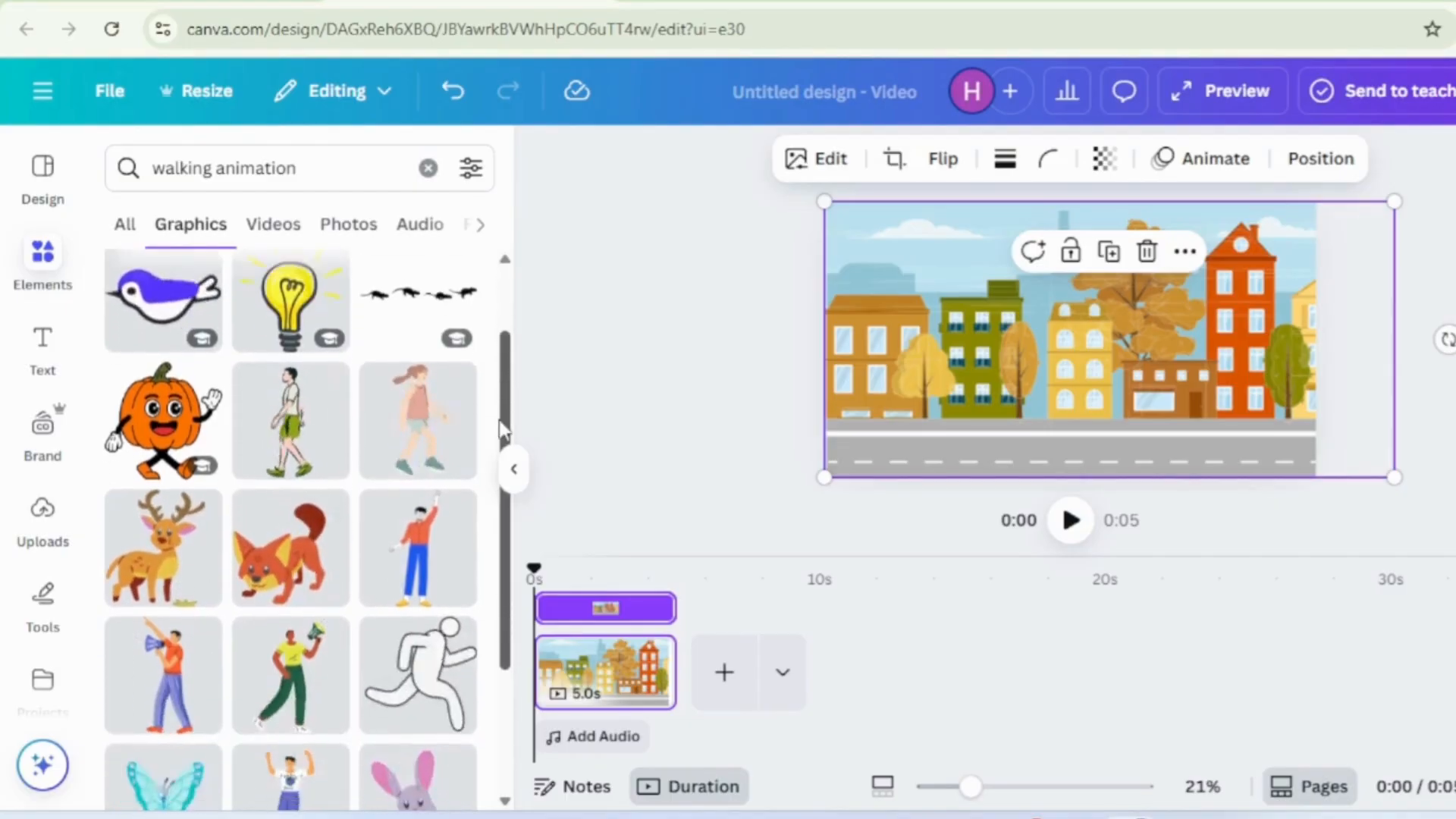
scroll(501, 546, down, 3)
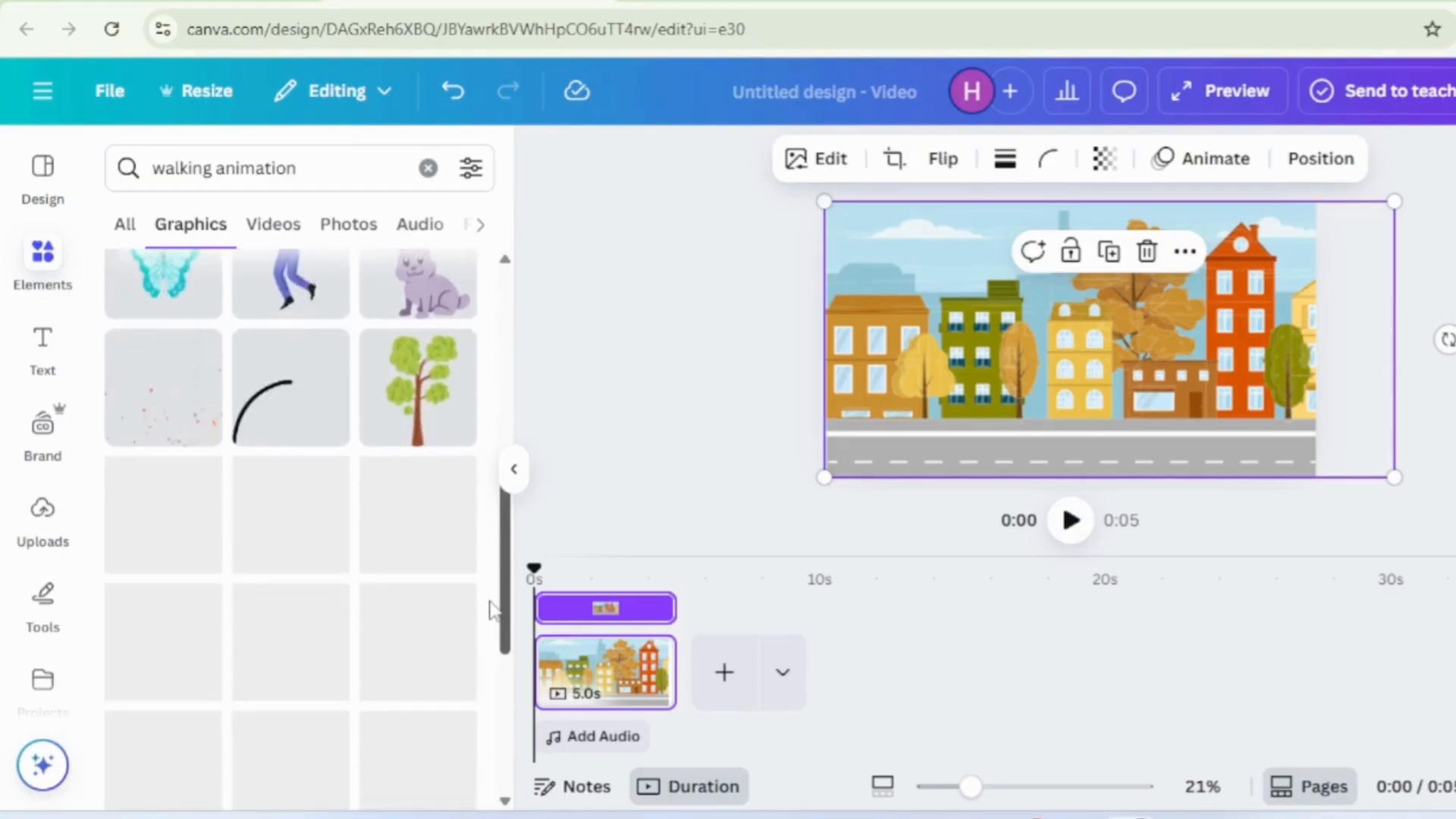
scroll(509, 599, down, 3)
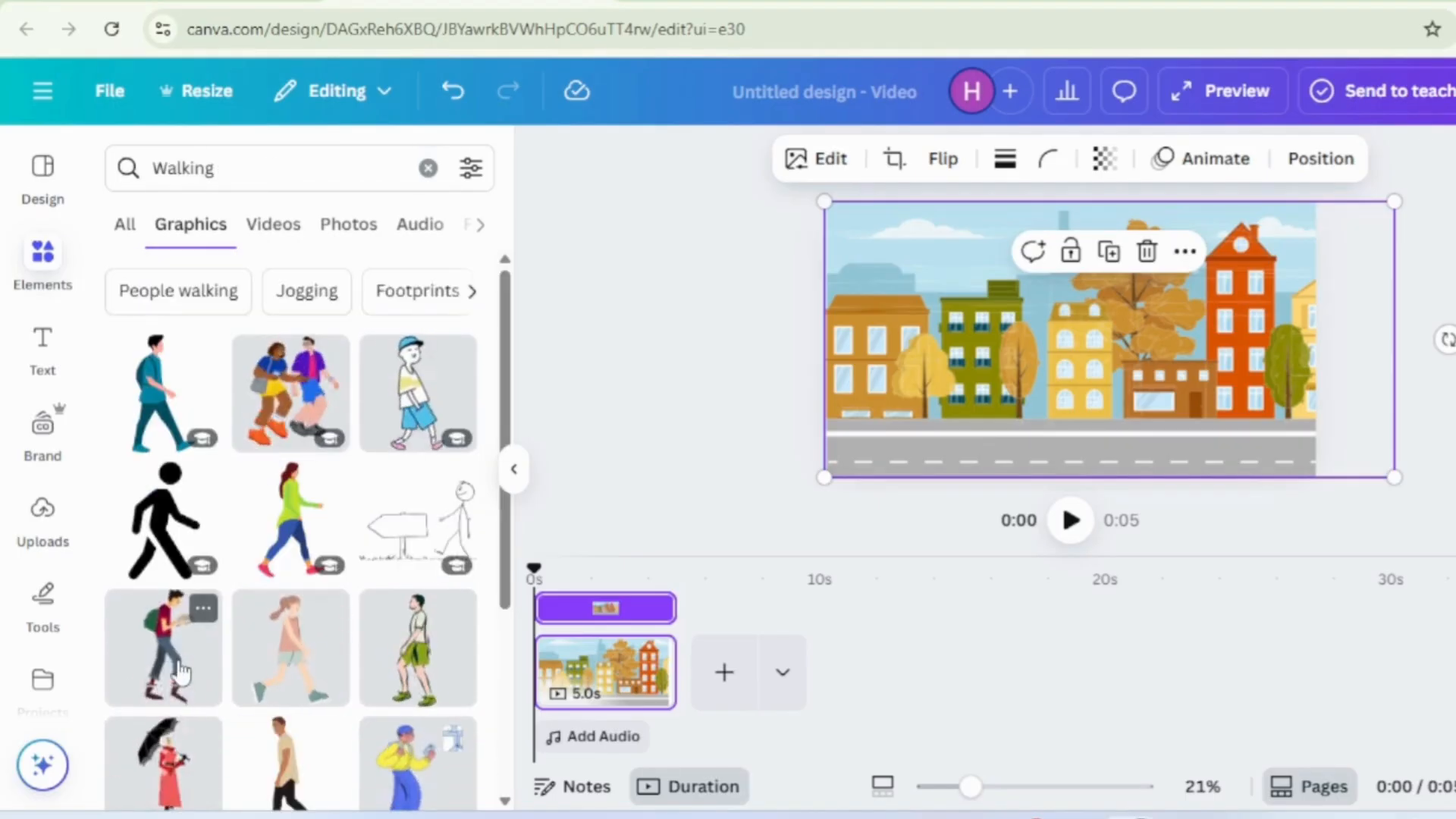
click(163, 648)
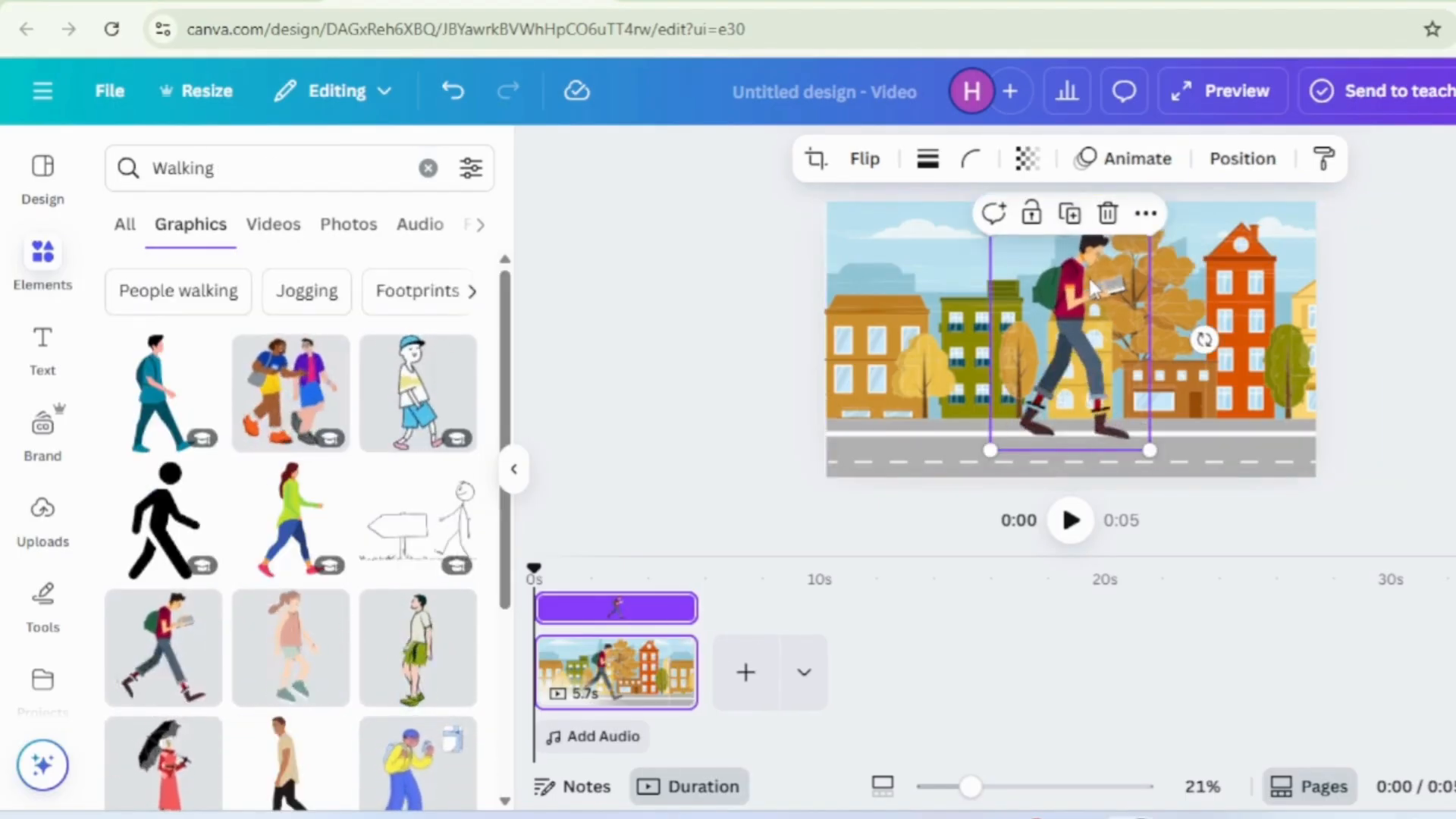
drag(1145, 261, 1054, 284)
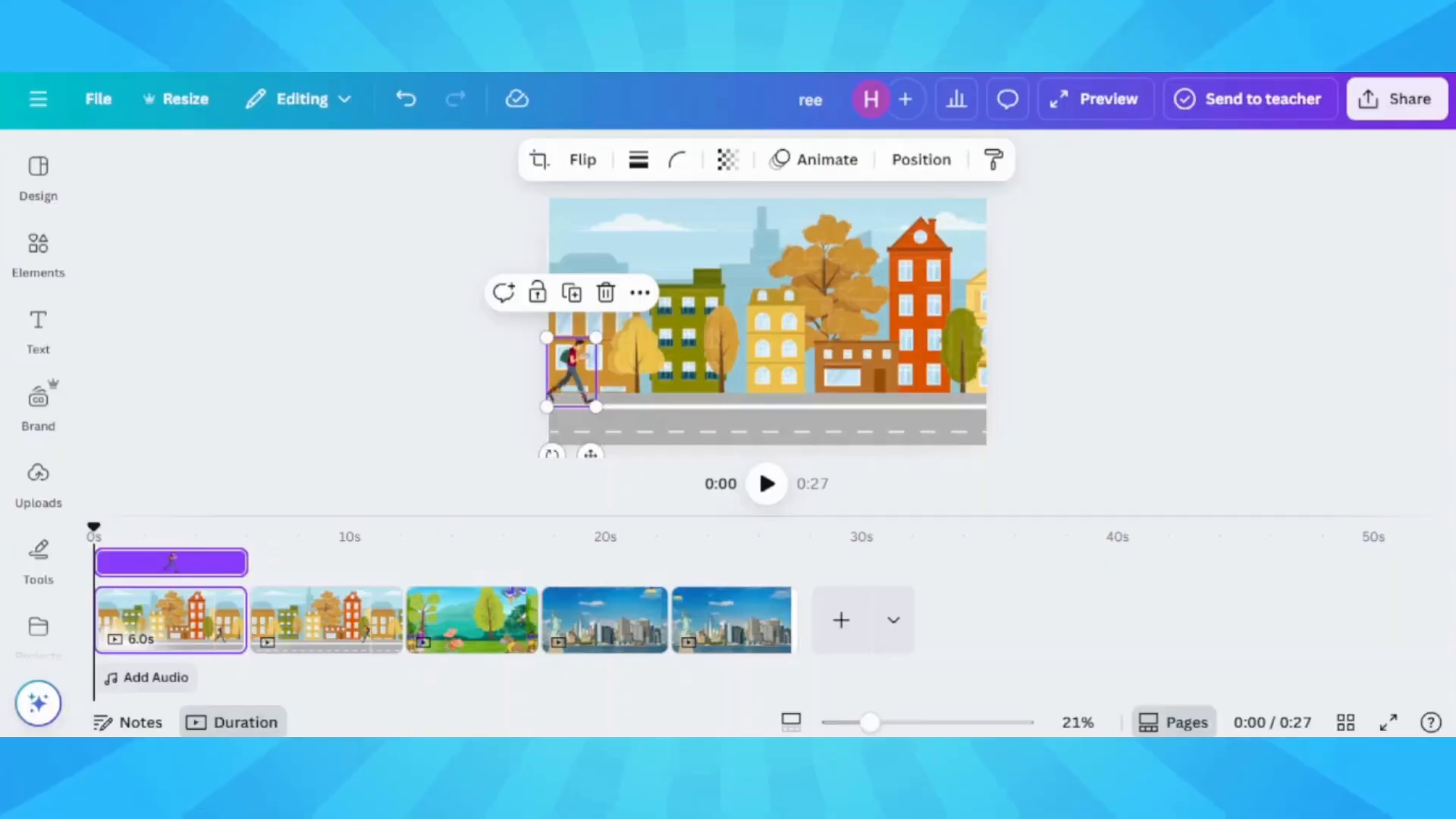
- Create a custom animation that moves the walking man along the sidewalk from the street's left edge towards its right end
mouse_move(967, 739)
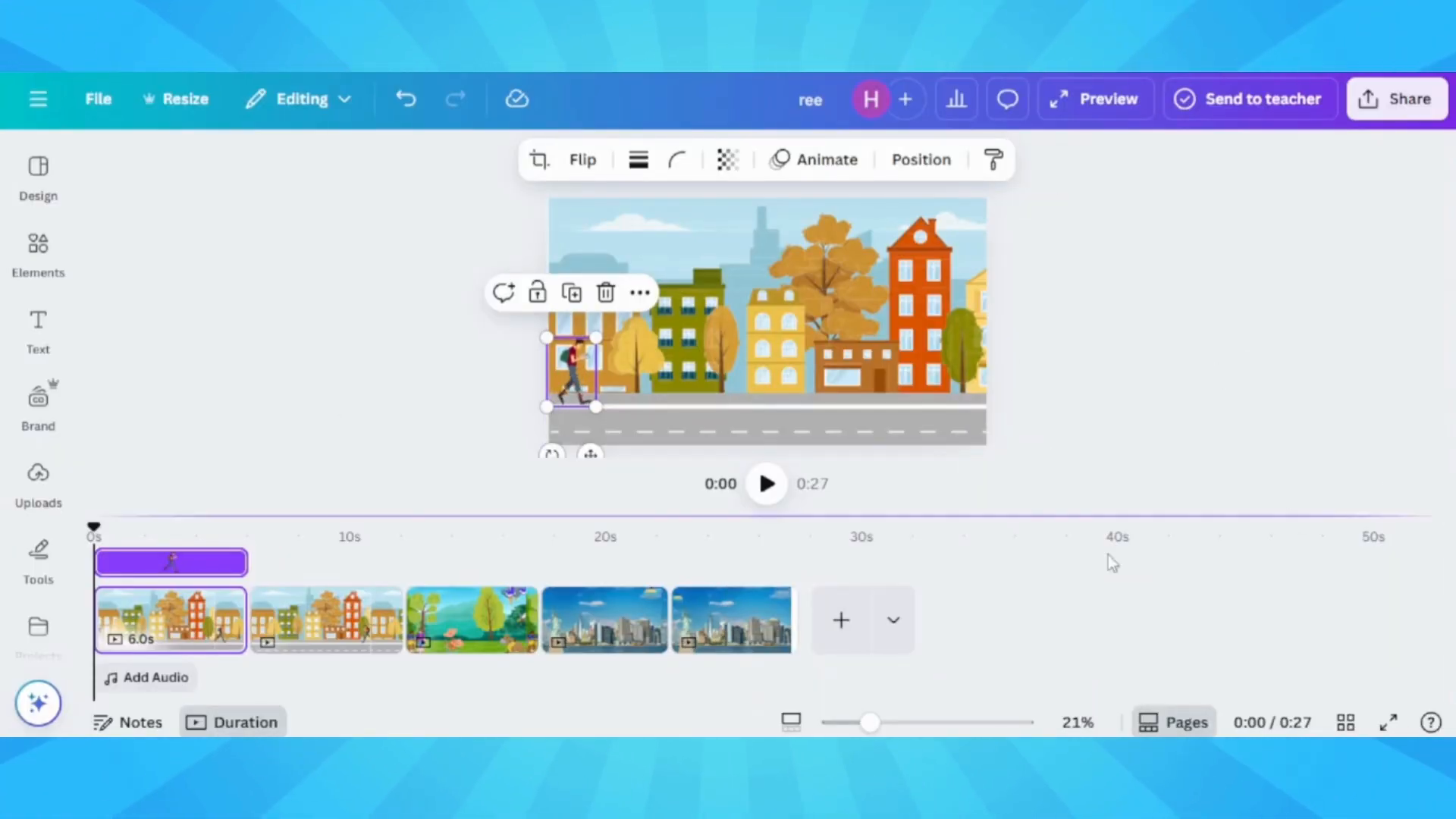
click(825, 165)
click(139, 414)
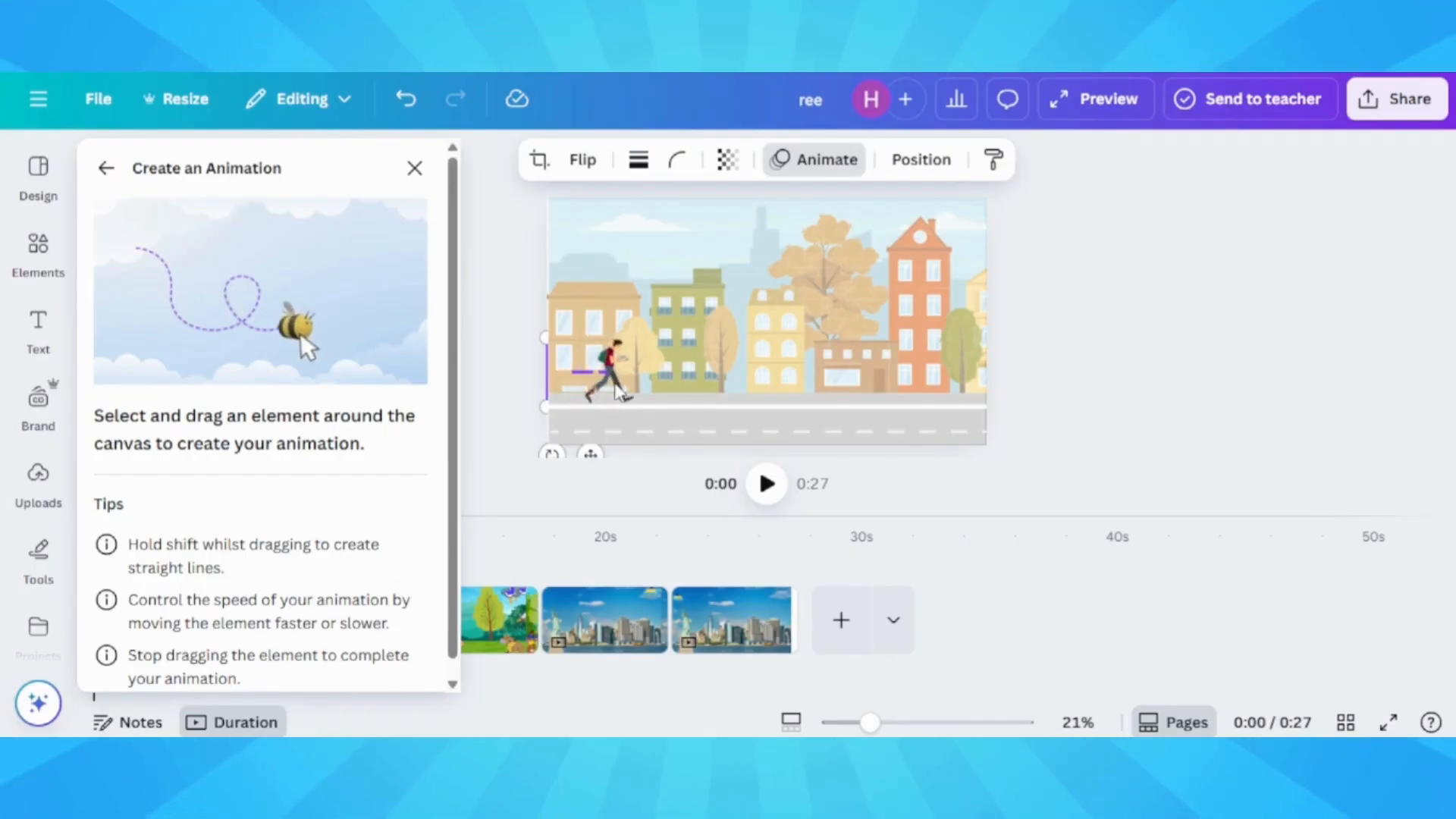
drag(670, 390, 729, 393)
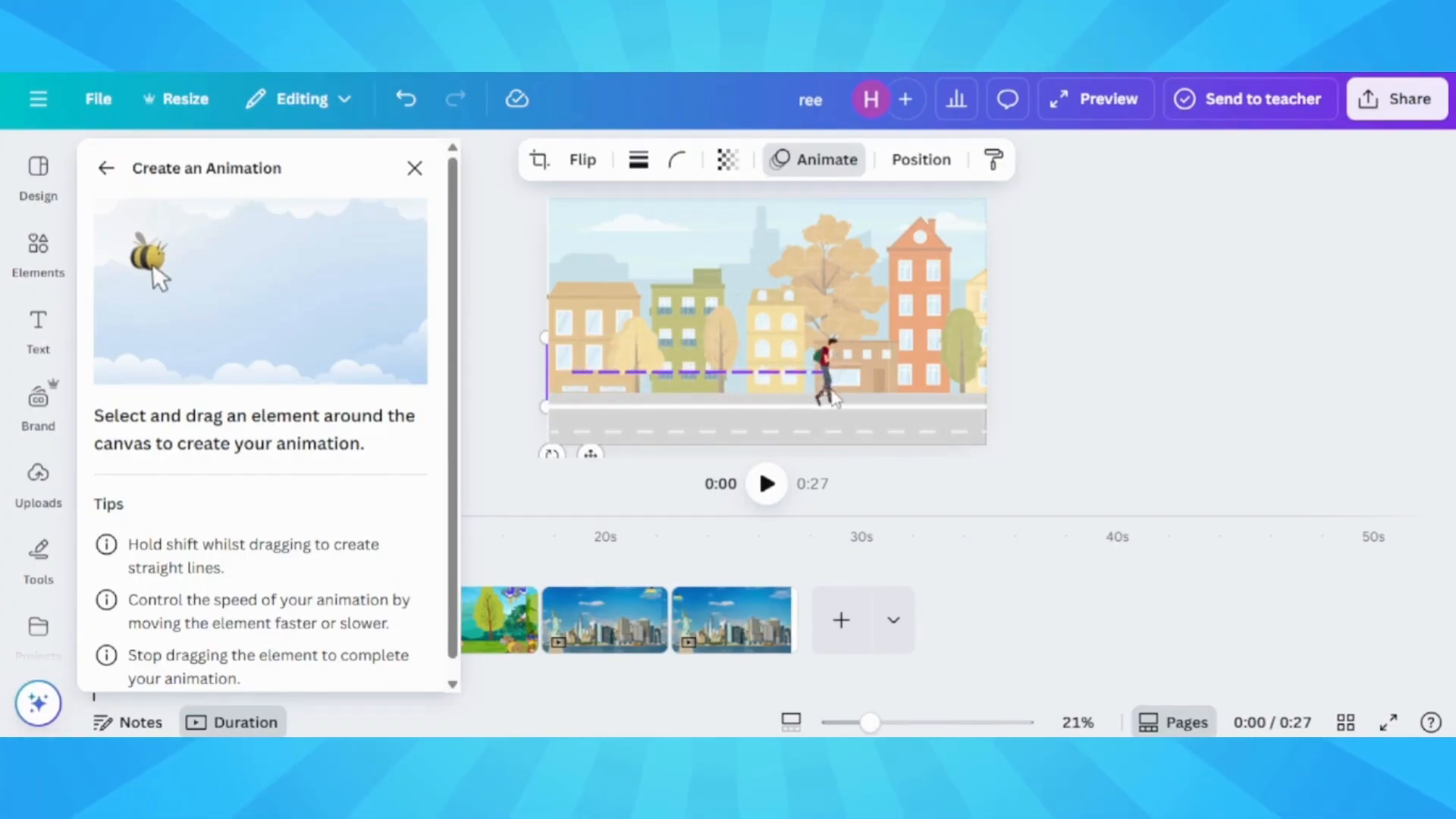
drag(908, 399, 910, 400)
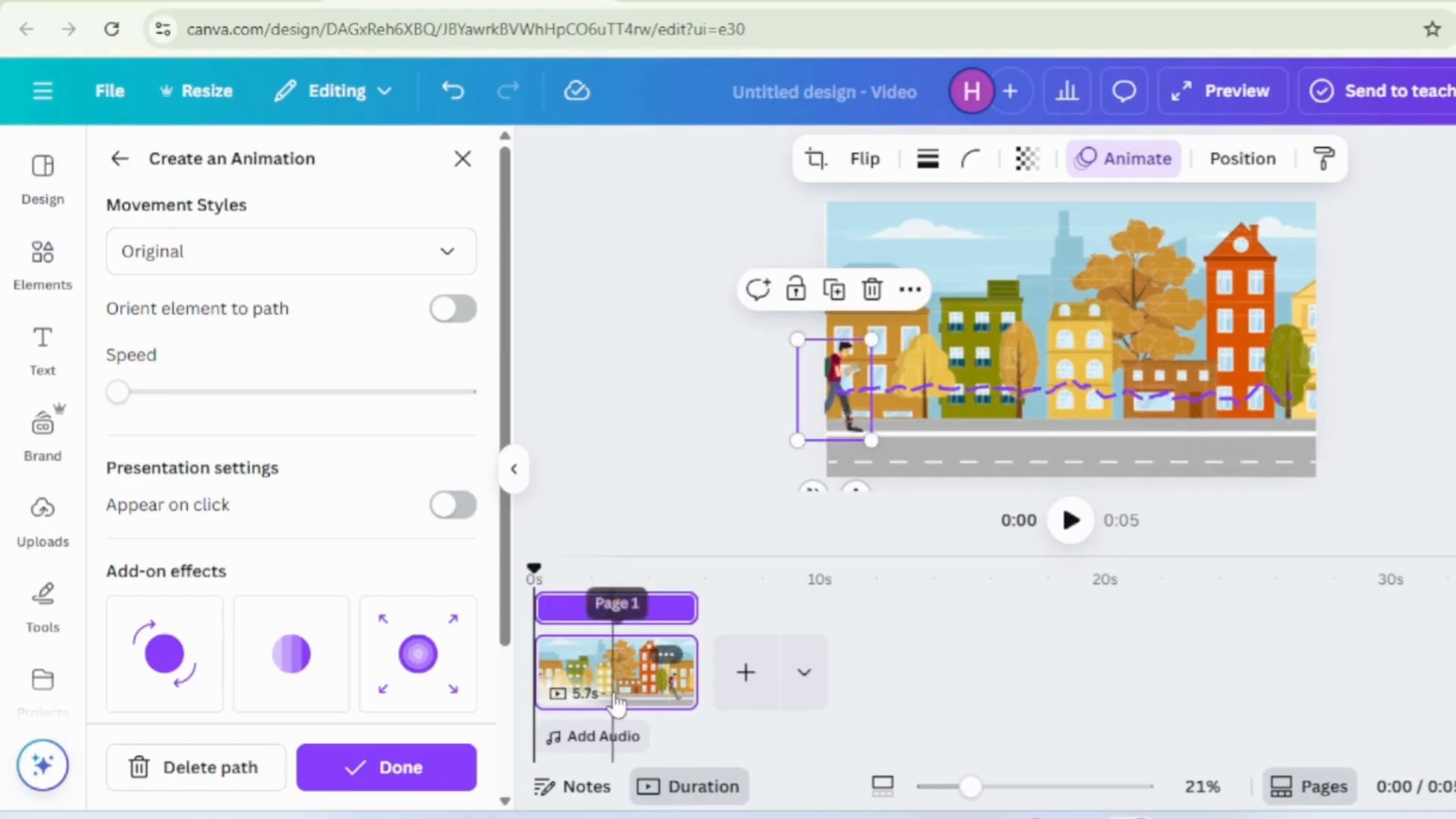
- Duplicate the street page with the animated walking man and go to the copy
right_click(616, 696)
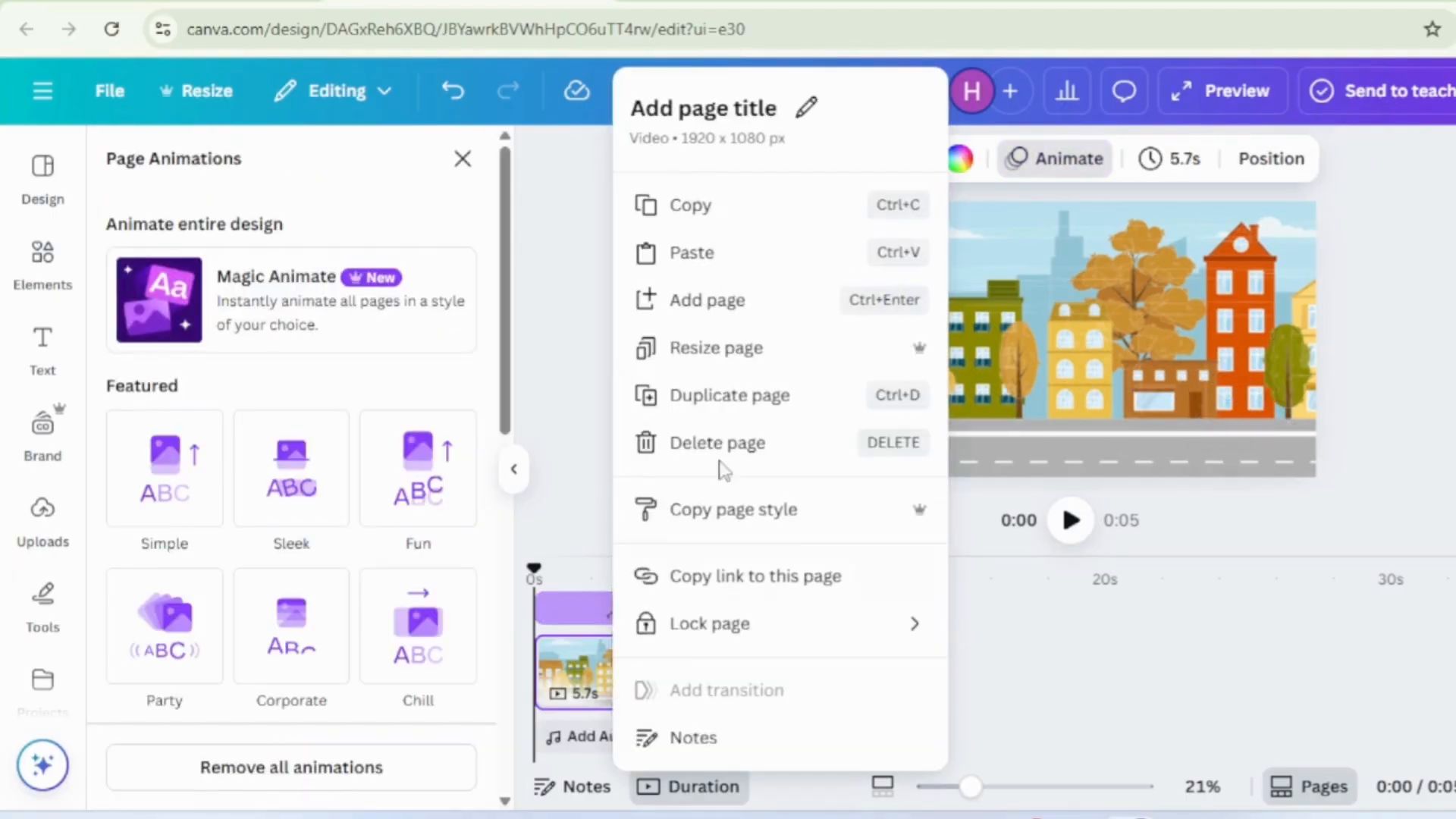
click(726, 401)
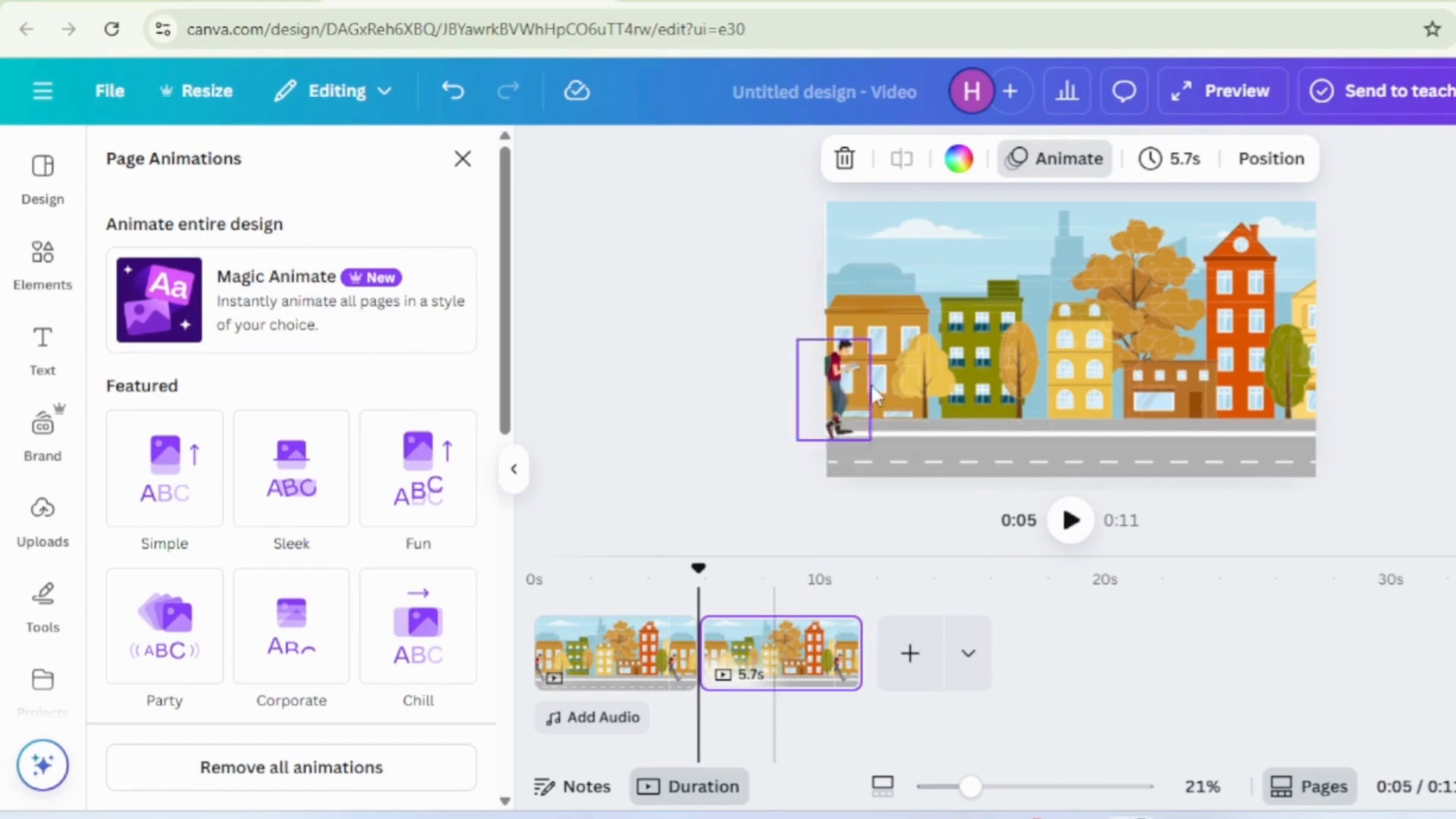
click(784, 657)
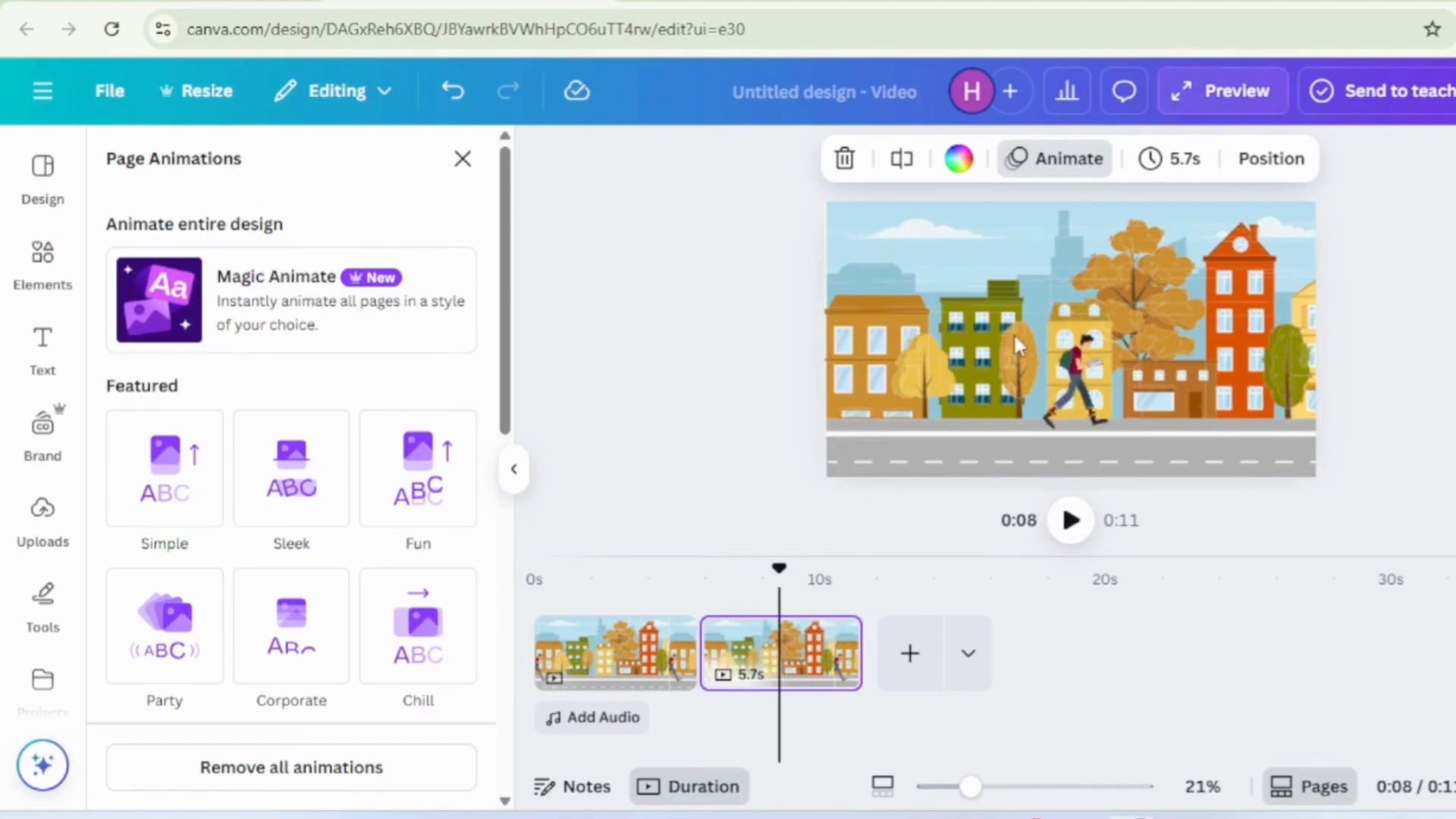
- Move the walking man to the right edge of the duplicated street scene and flip him horizontally
click(1085, 377)
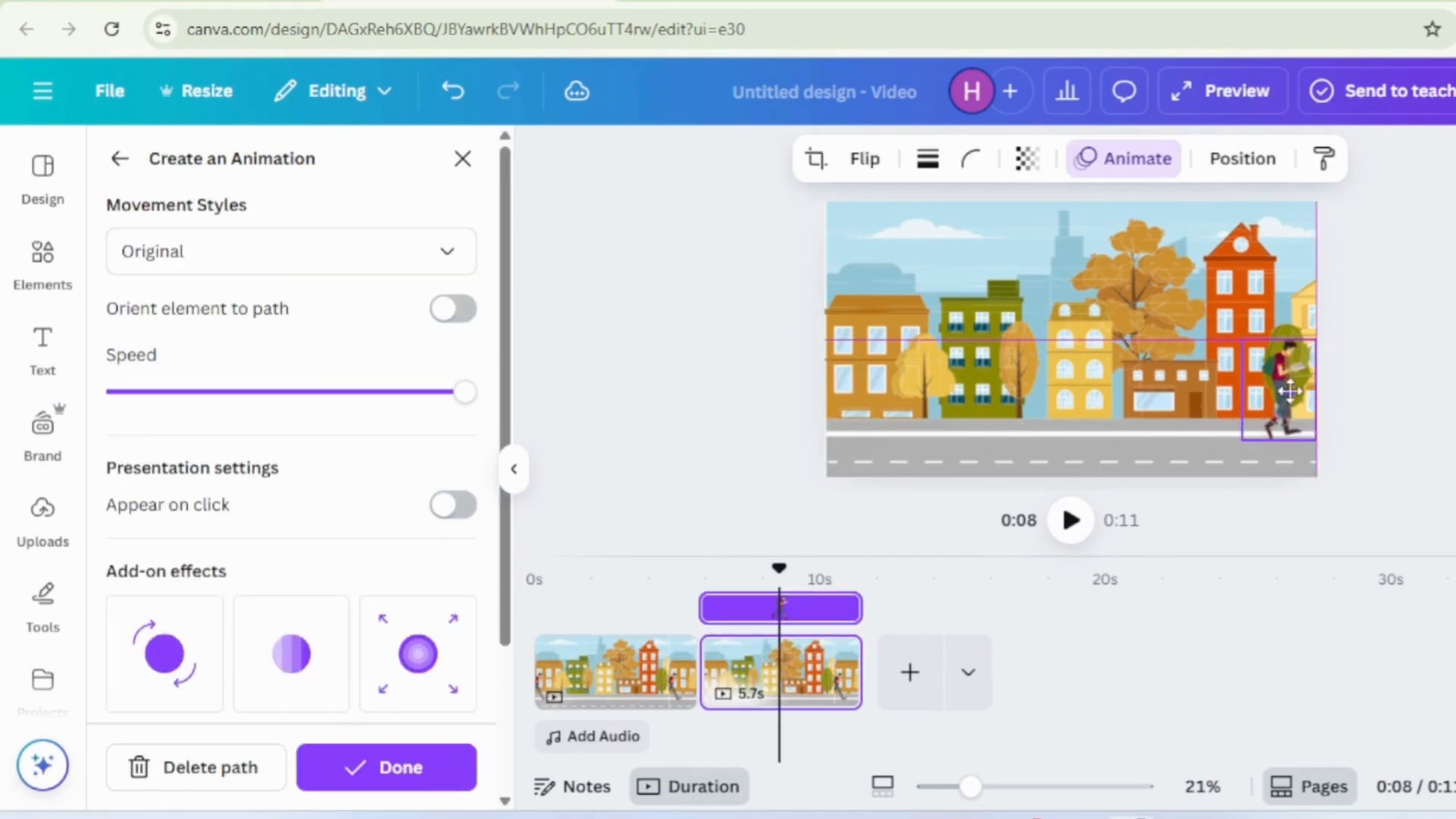
click(863, 163)
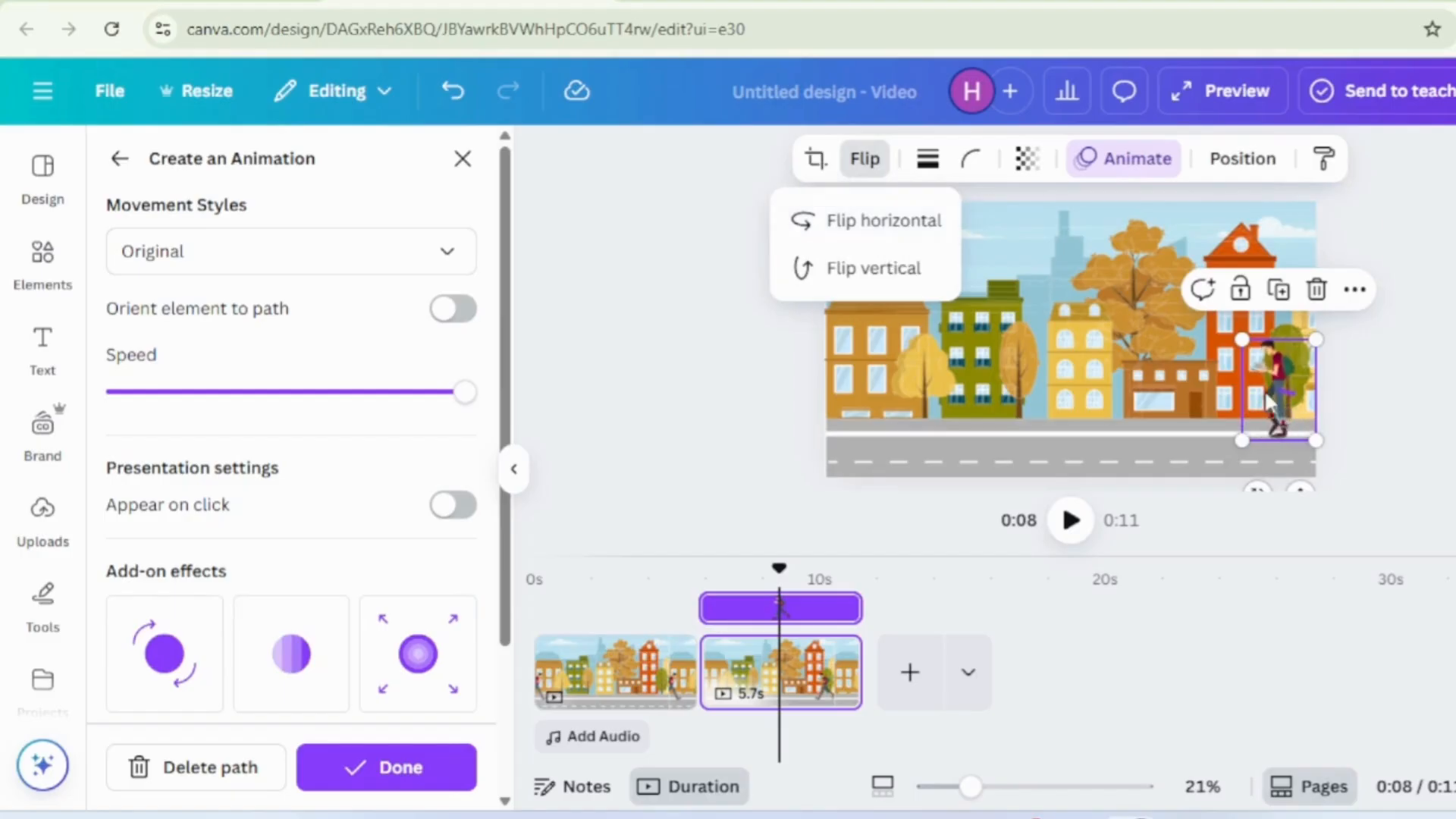
drag(1268, 402, 1308, 390)
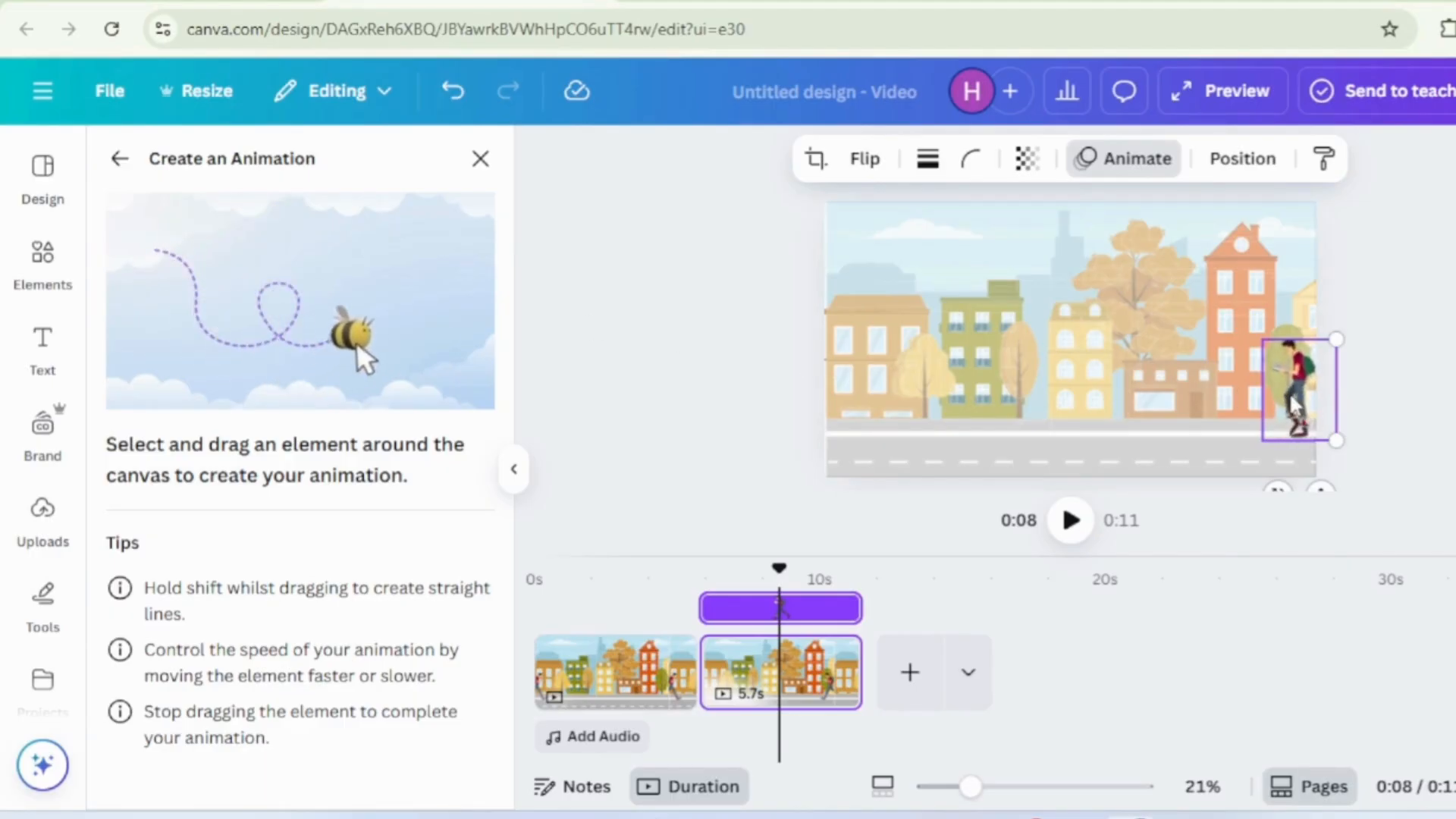
- Record a new motion path that takes the flipped walking man across the street and past its left edge
drag(1223, 408, 1130, 414)
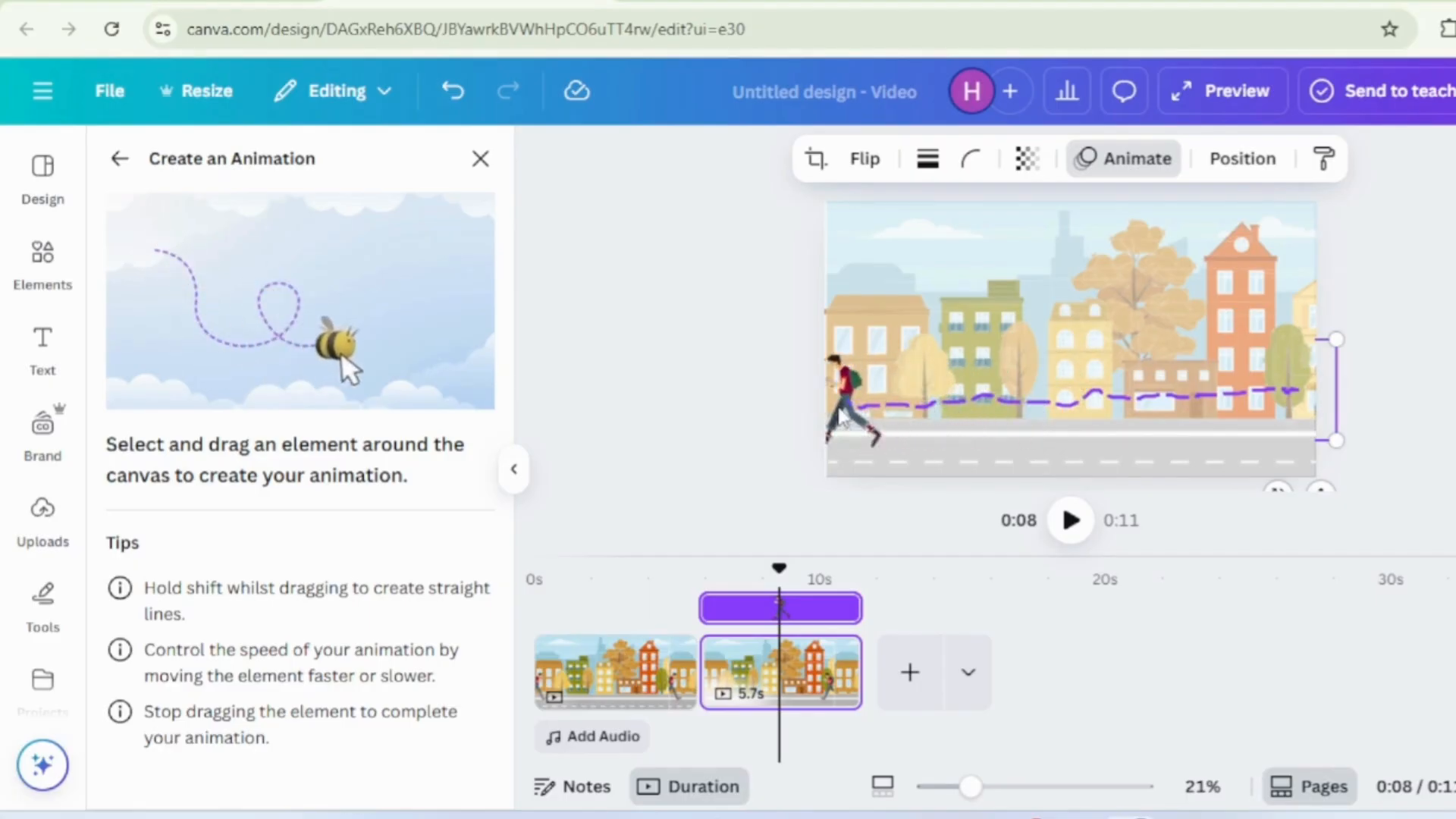
drag(777, 413, 781, 417)
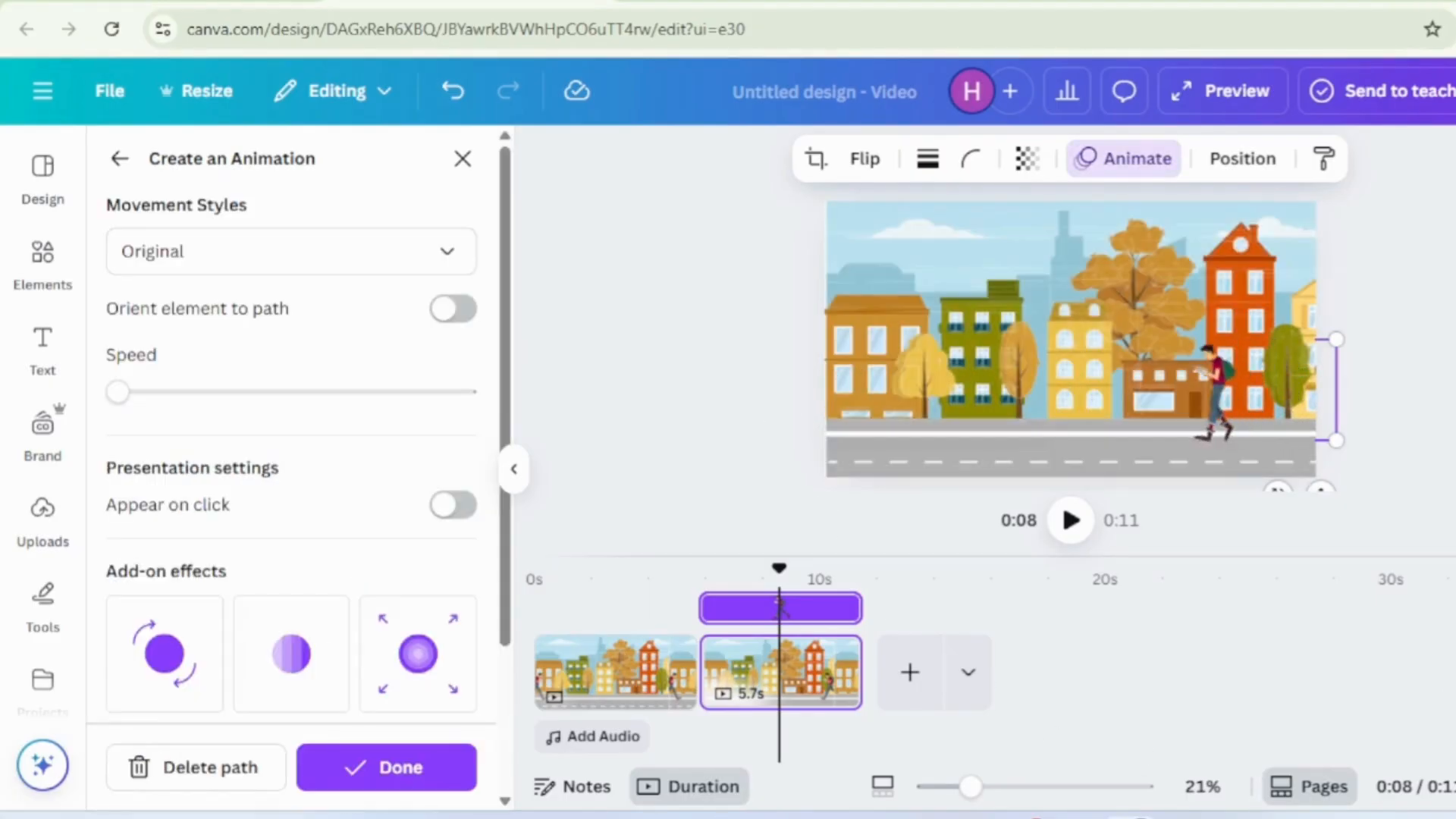
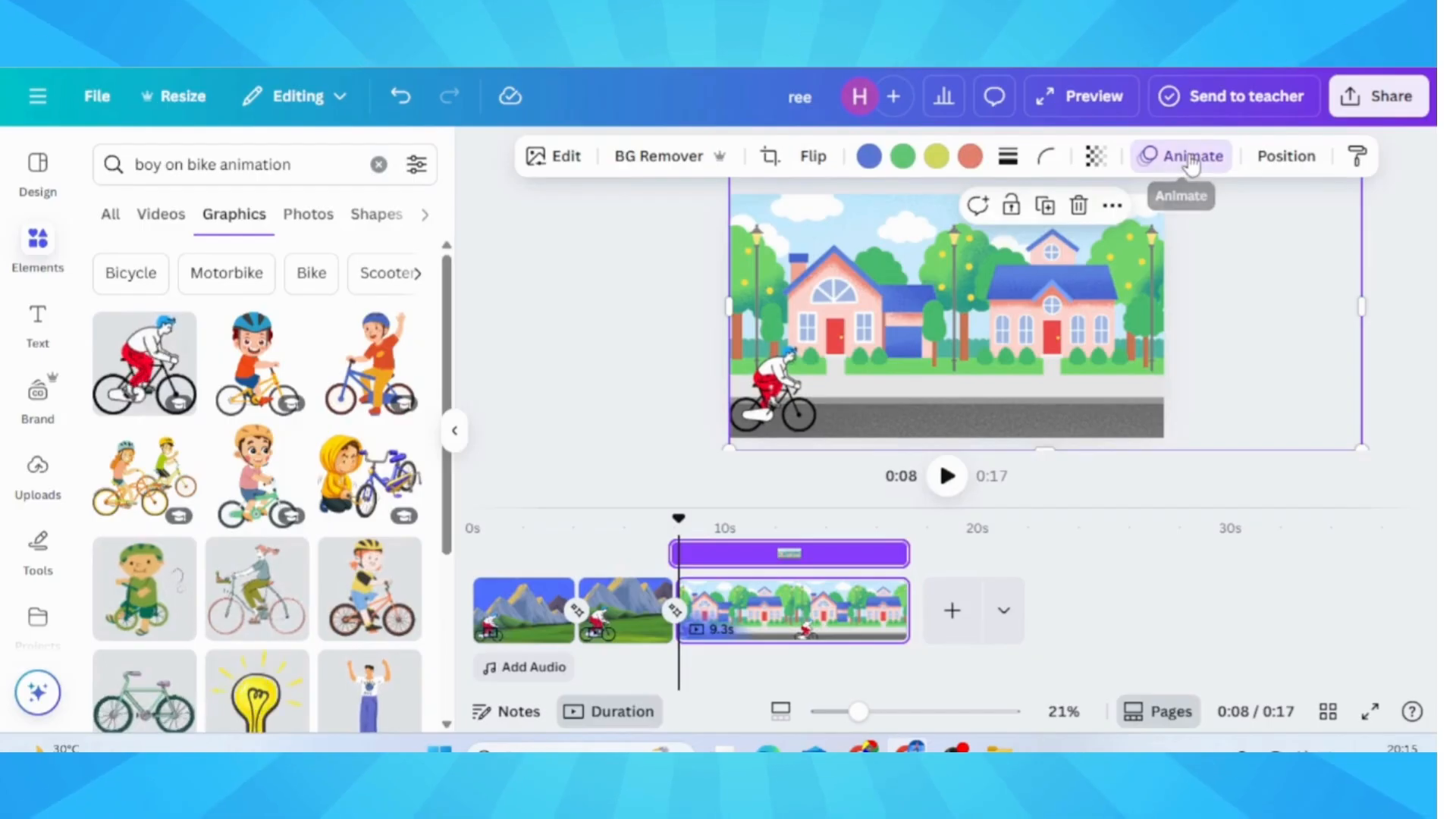
- Delete the motion path of the houses background on the cyclist page and record a new path sliding the background leftward
click(1182, 156)
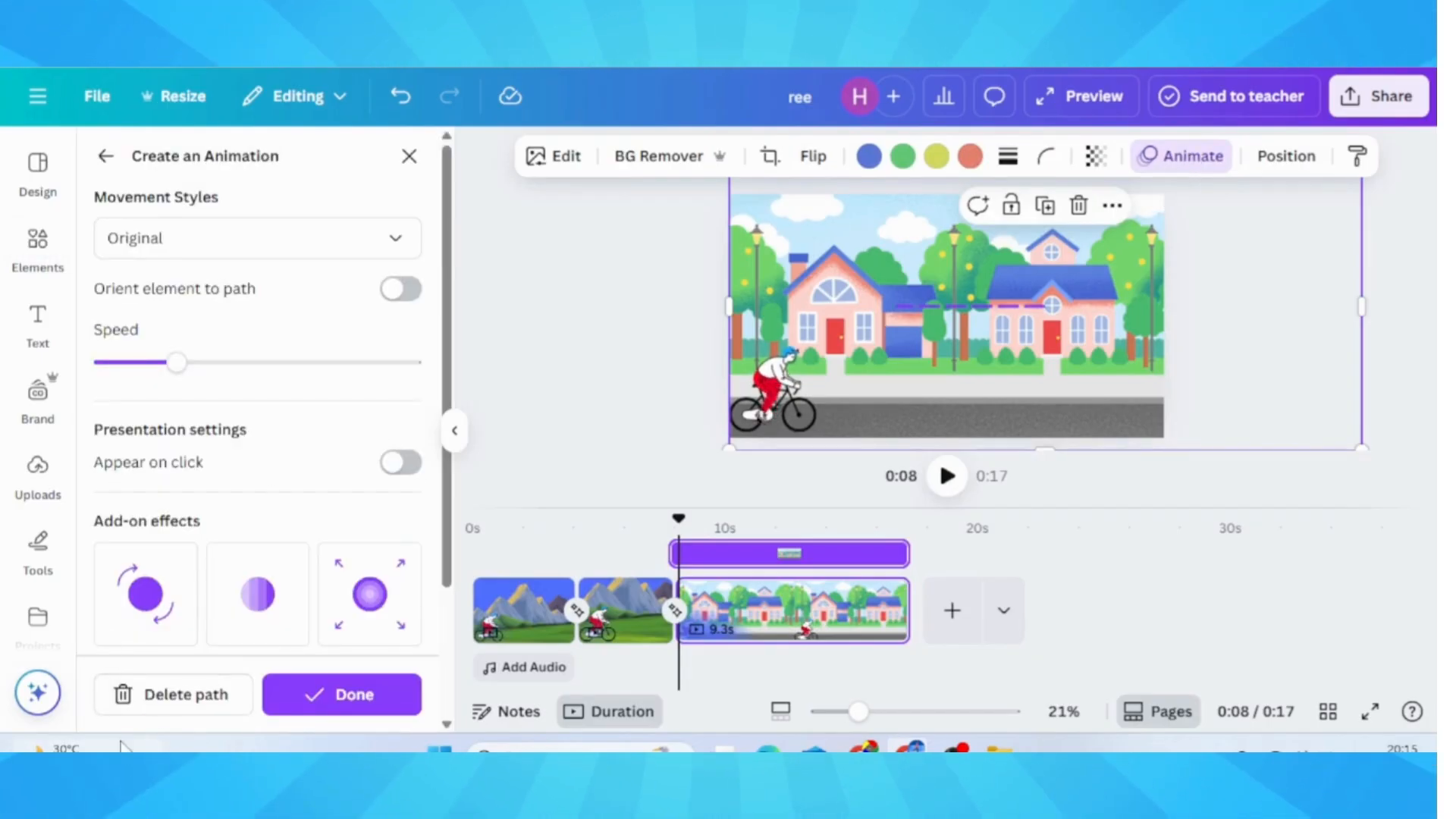
click(159, 695)
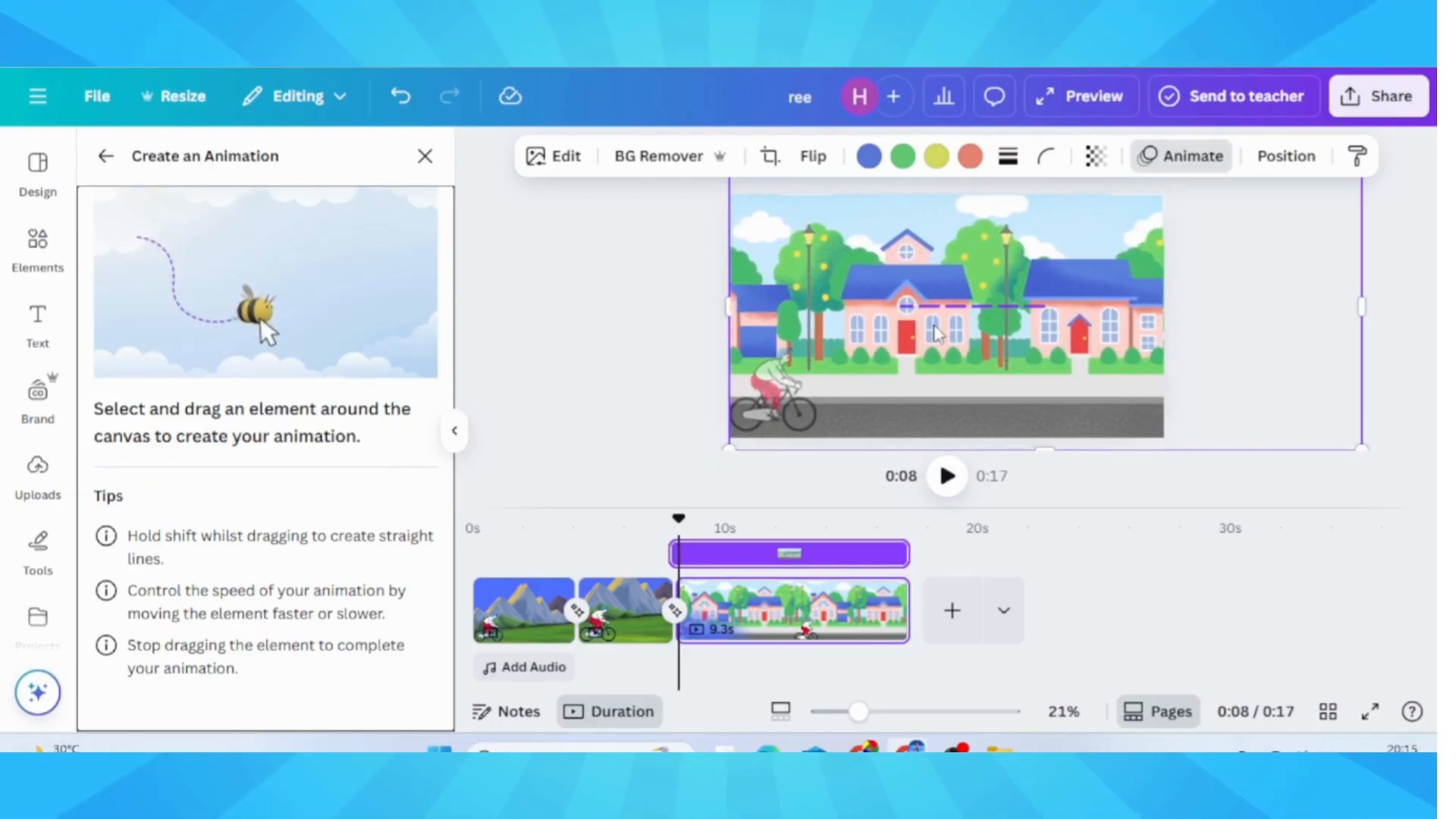
drag(935, 333, 948, 338)
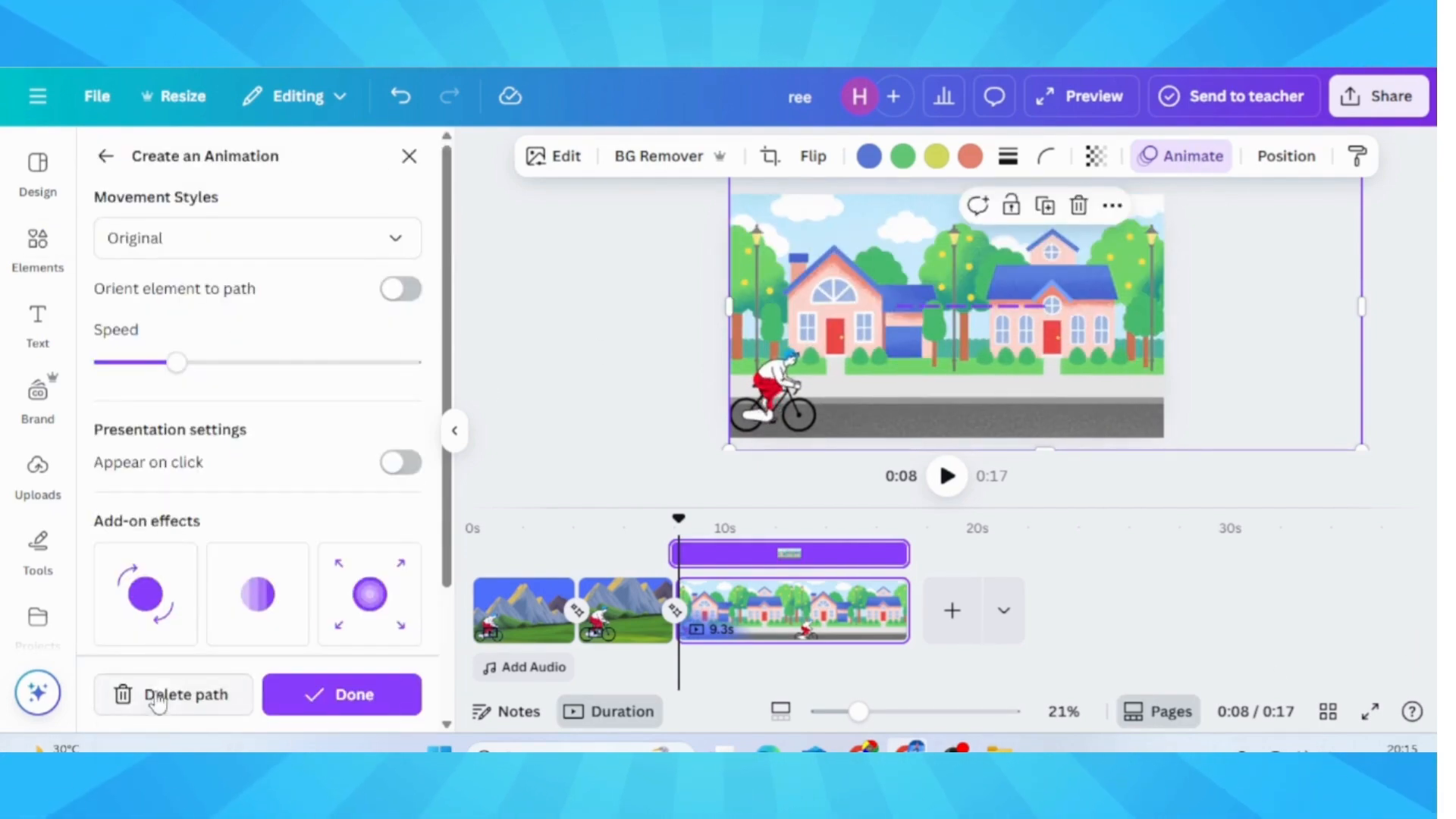
click(176, 683)
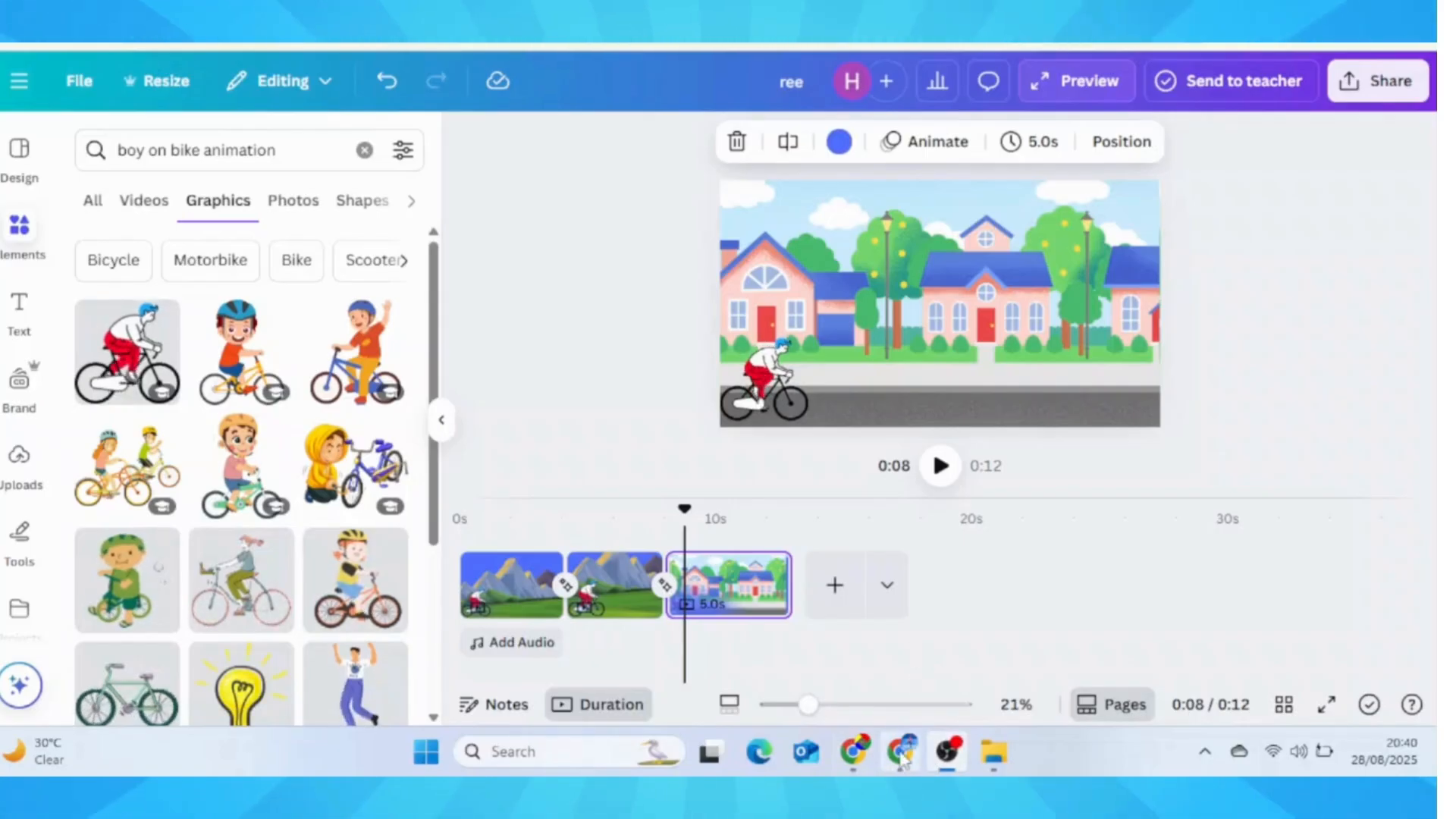
- Duplicate the houses page with the cyclist and select the cyclist on the copy
click(902, 755)
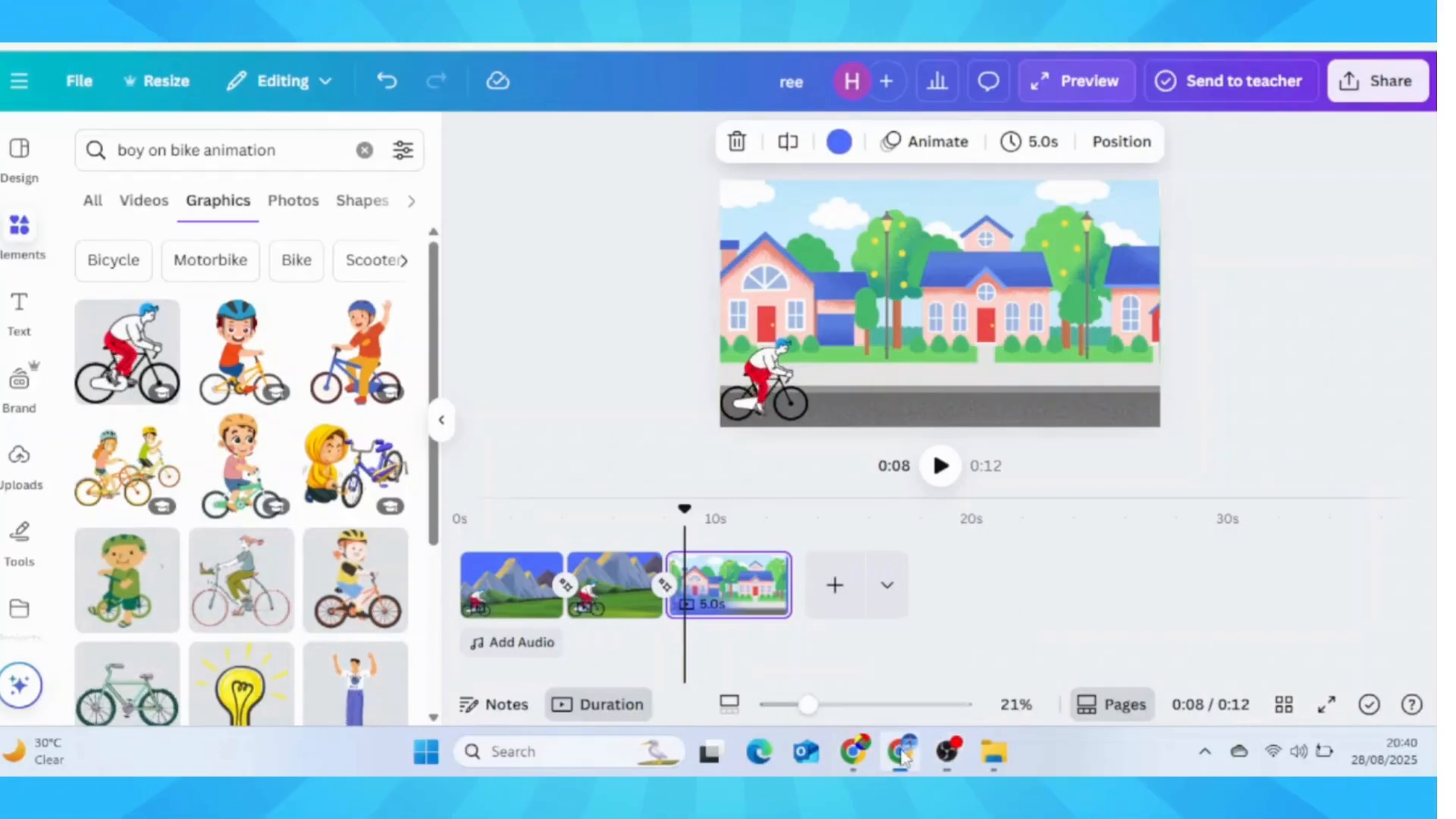
right_click(740, 599)
click(869, 362)
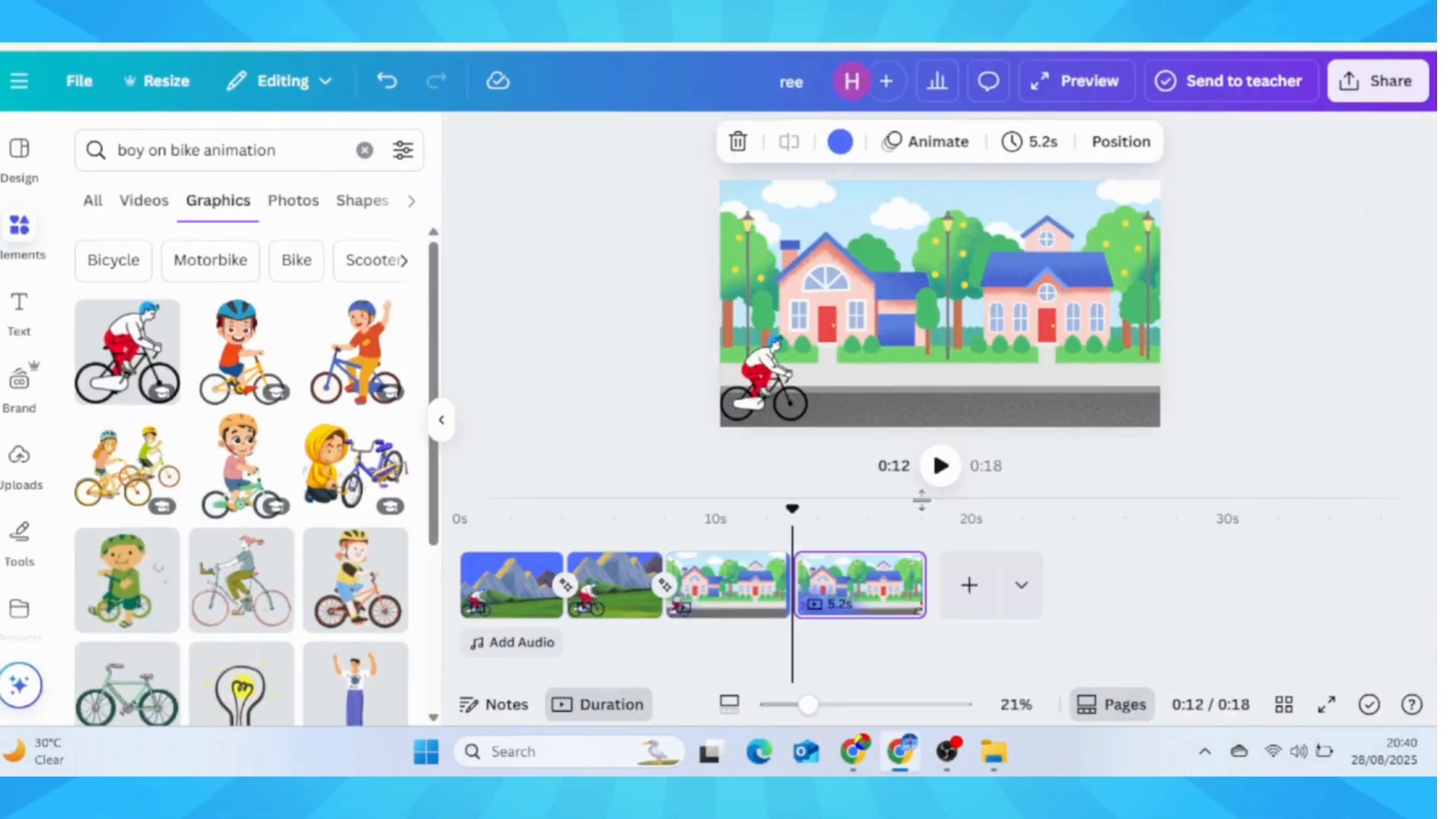
click(781, 398)
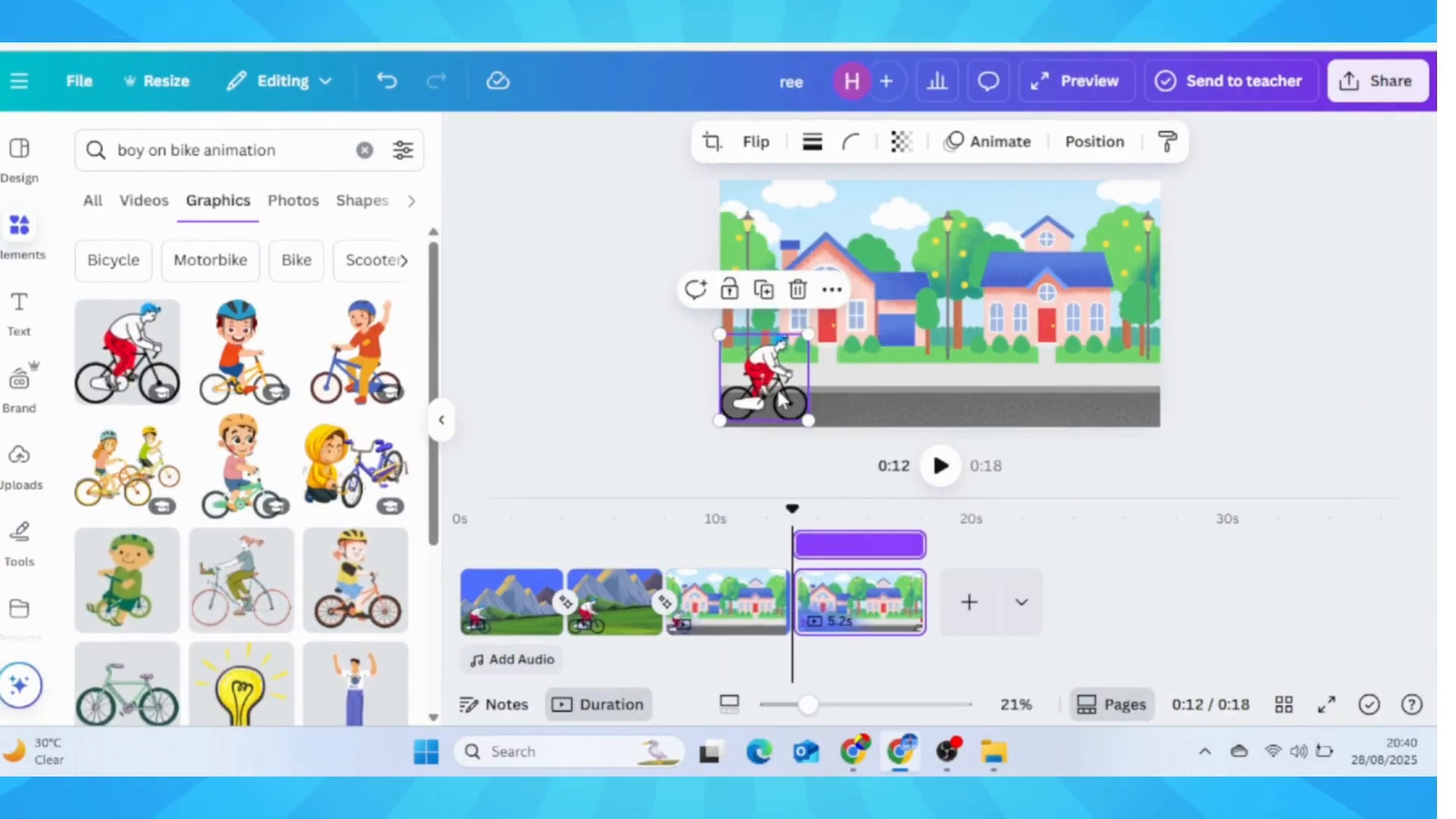
- Move the cyclist to the right side of the duplicated street scene, flip him horizontally and enlarge him slightly
drag(777, 394, 1092, 394)
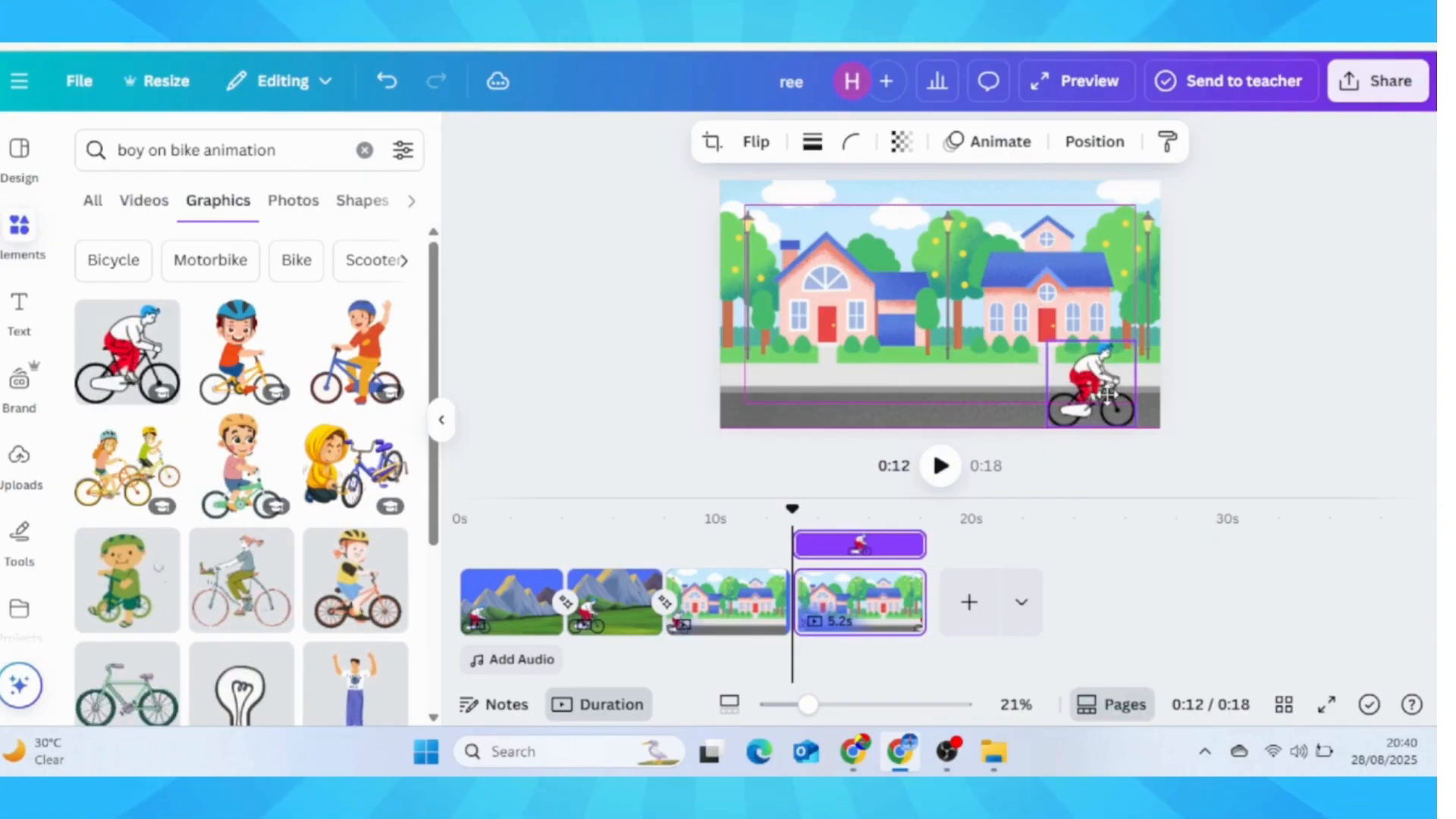
click(760, 148)
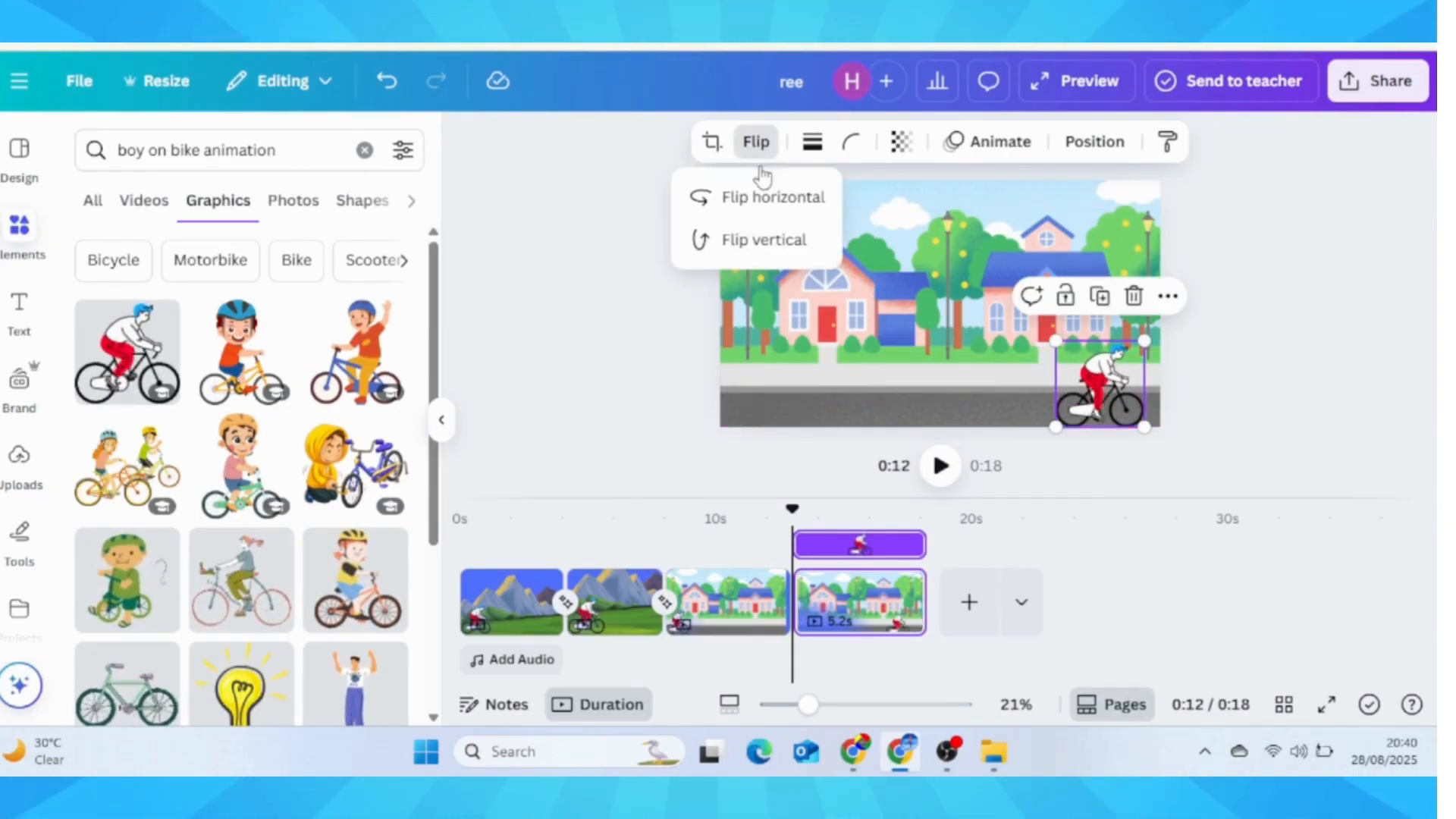
click(781, 220)
drag(1057, 341, 1020, 309)
click(868, 256)
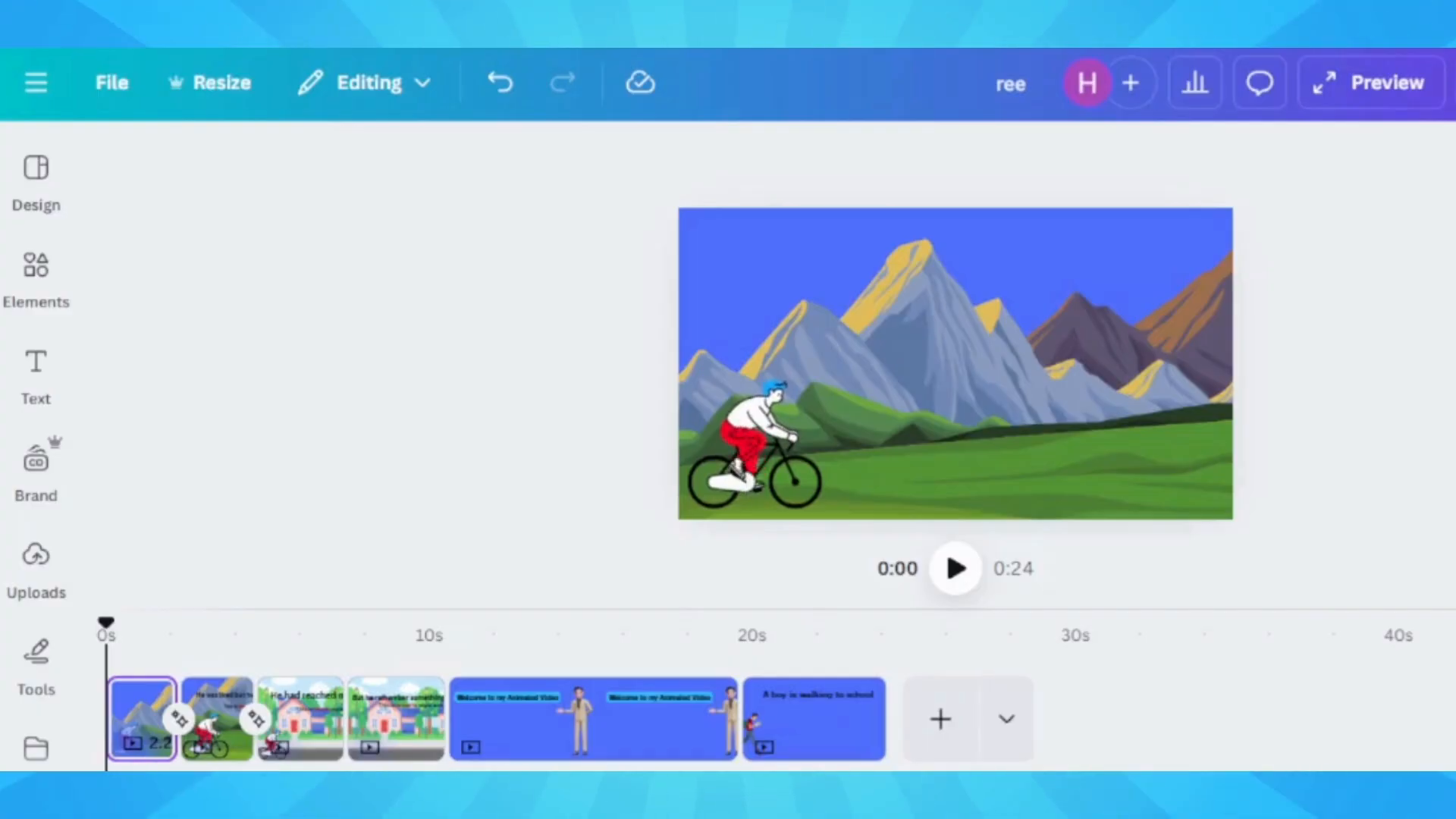
- Add a subheading to the mountain page, replace its text with the copied school sentence, then enlarge it and place it near the scene's upper edge
click(36, 379)
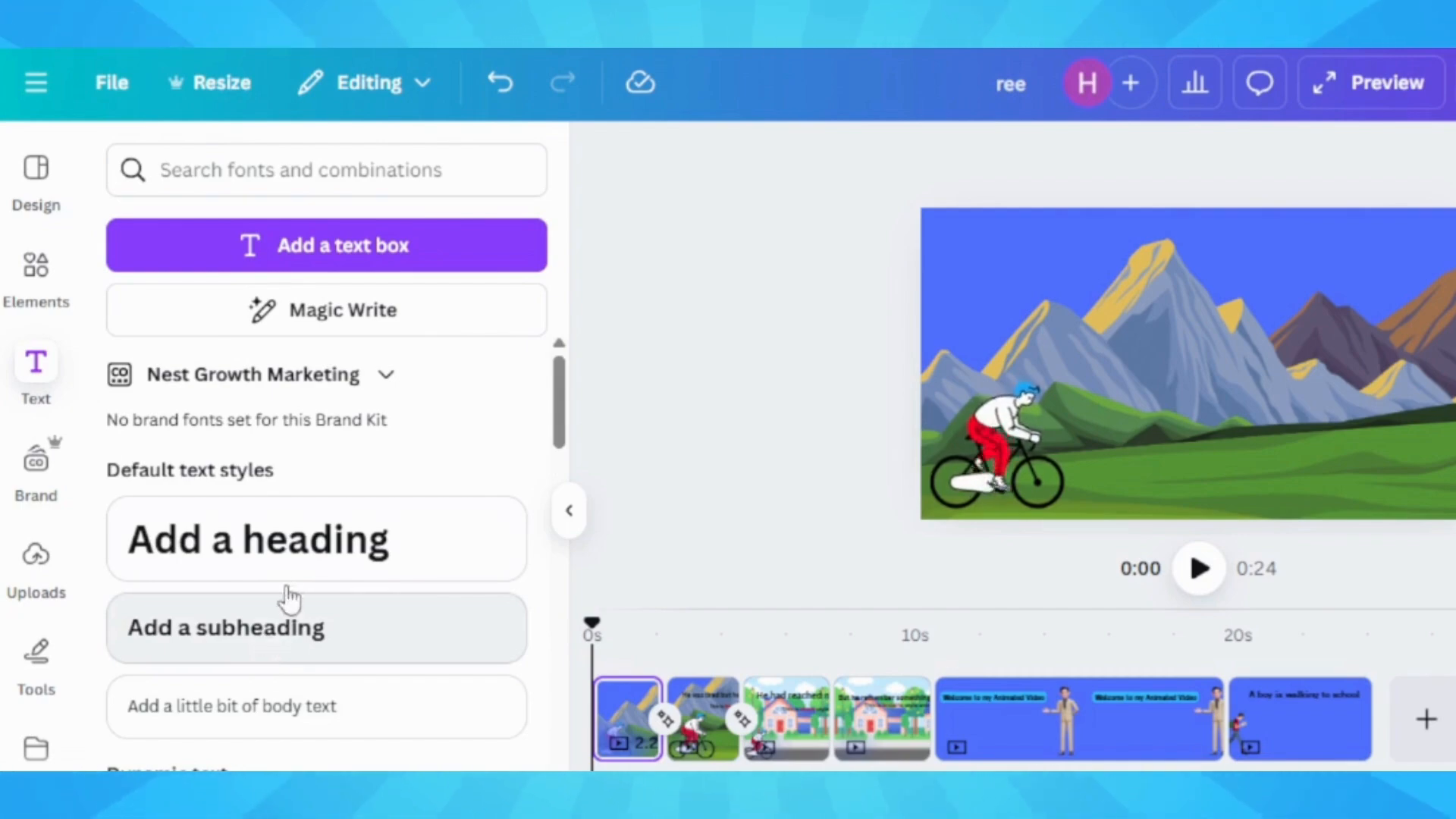
click(267, 630)
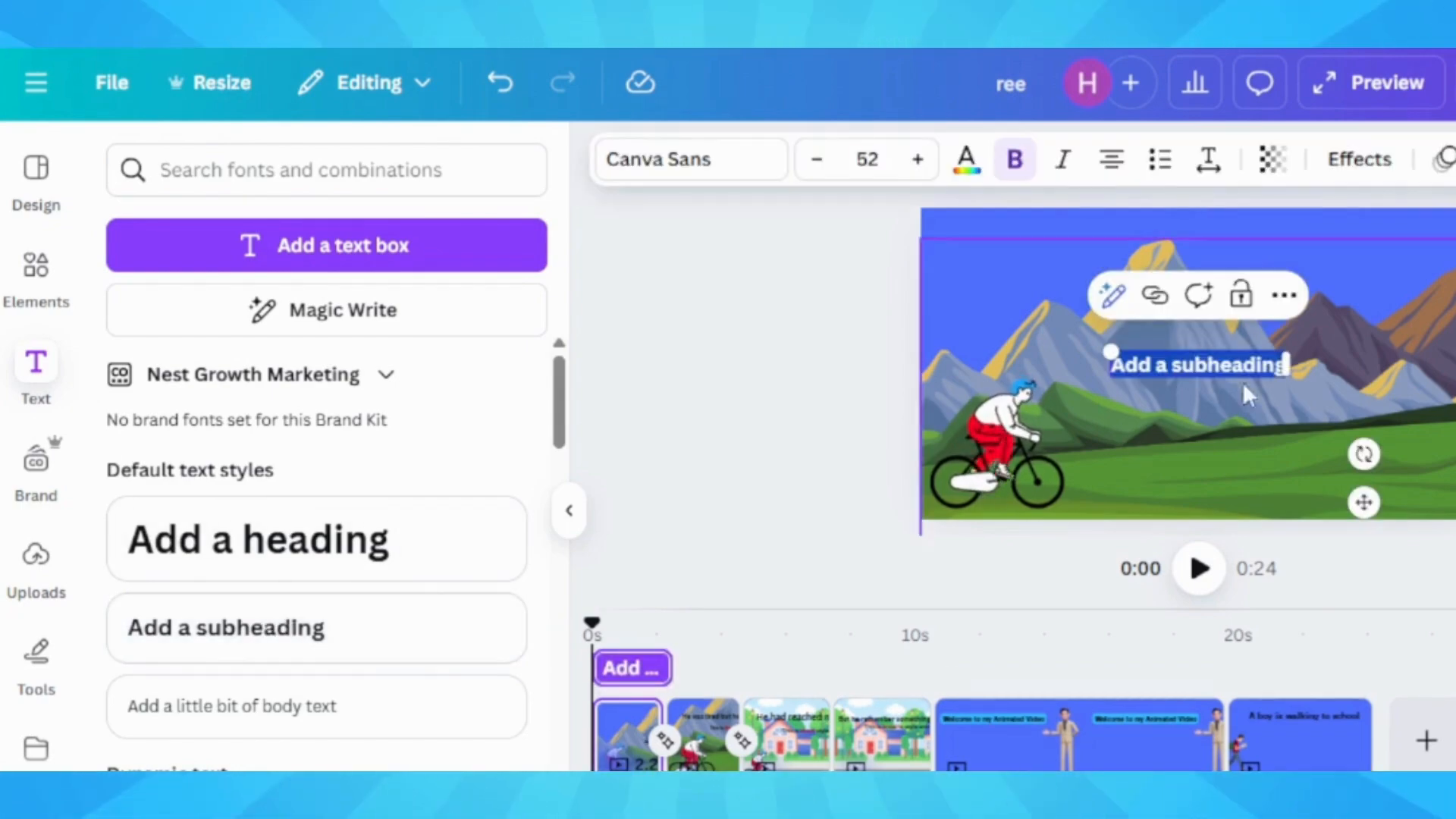
right_click(1187, 356)
click(1270, 455)
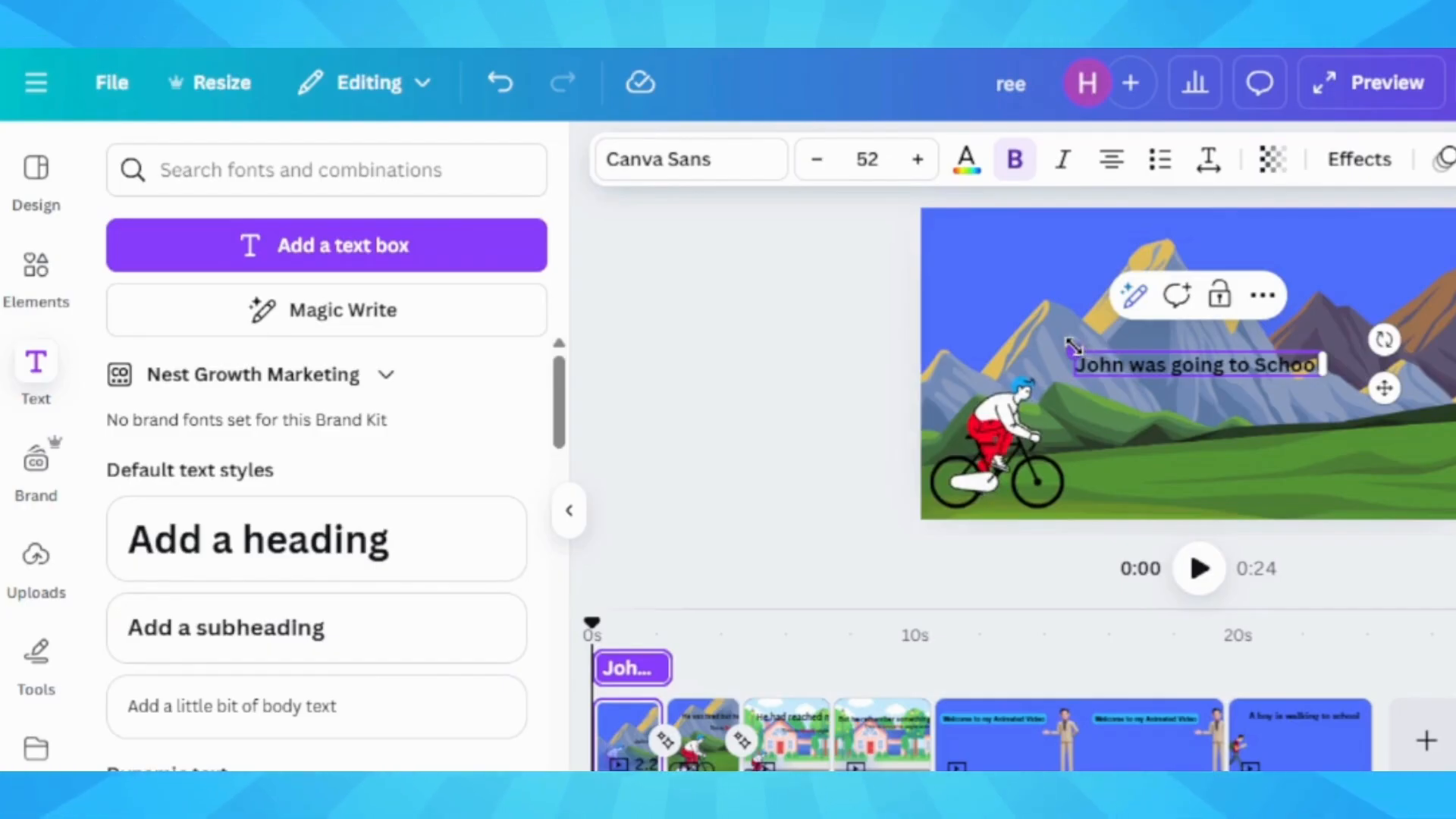
drag(1071, 347, 1009, 345)
drag(1368, 398, 1394, 304)
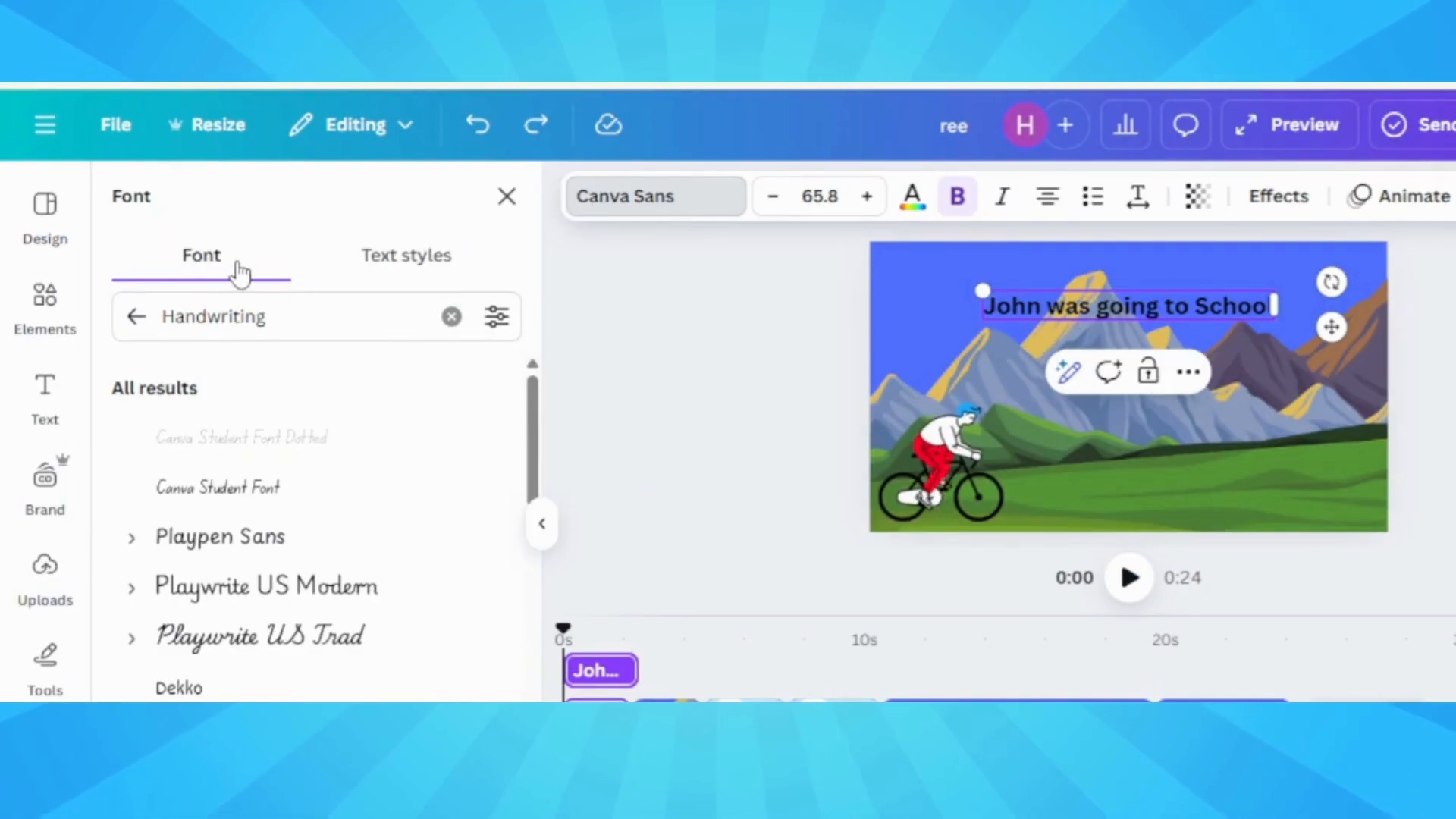
- Set the mountain page caption's font to Playwrite US Trad and its text colour to red
click(290, 647)
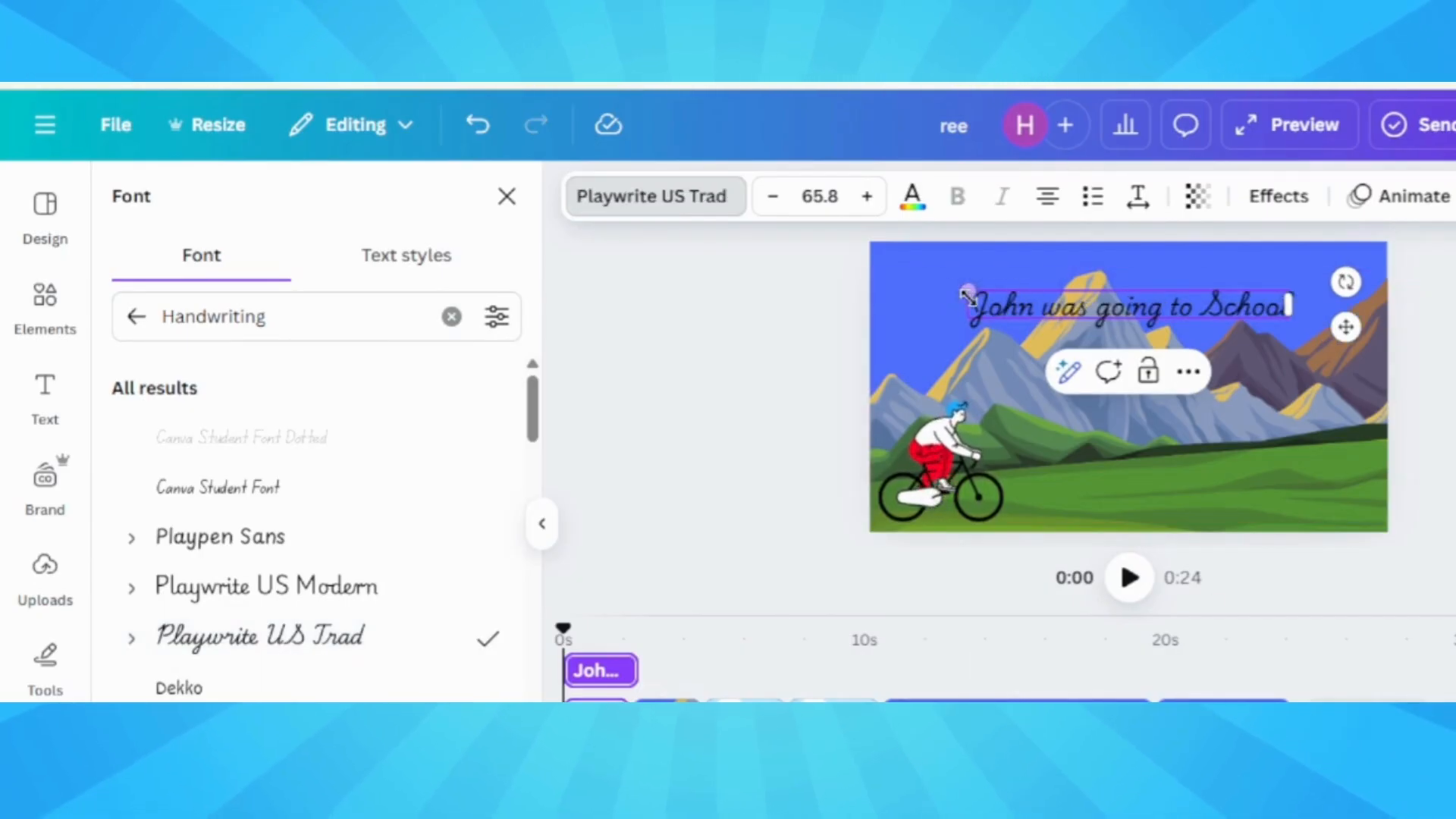
click(914, 204)
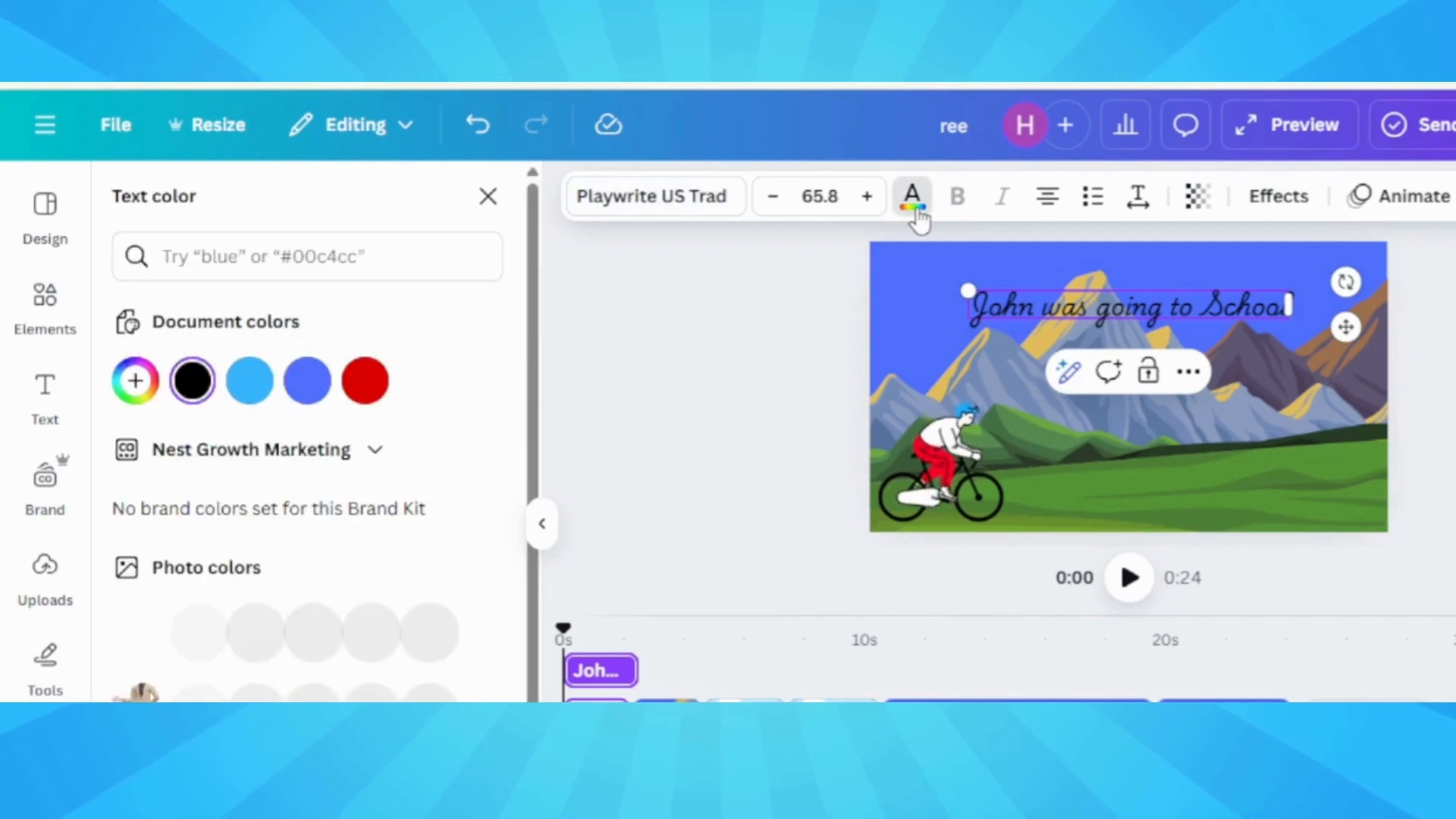
click(367, 385)
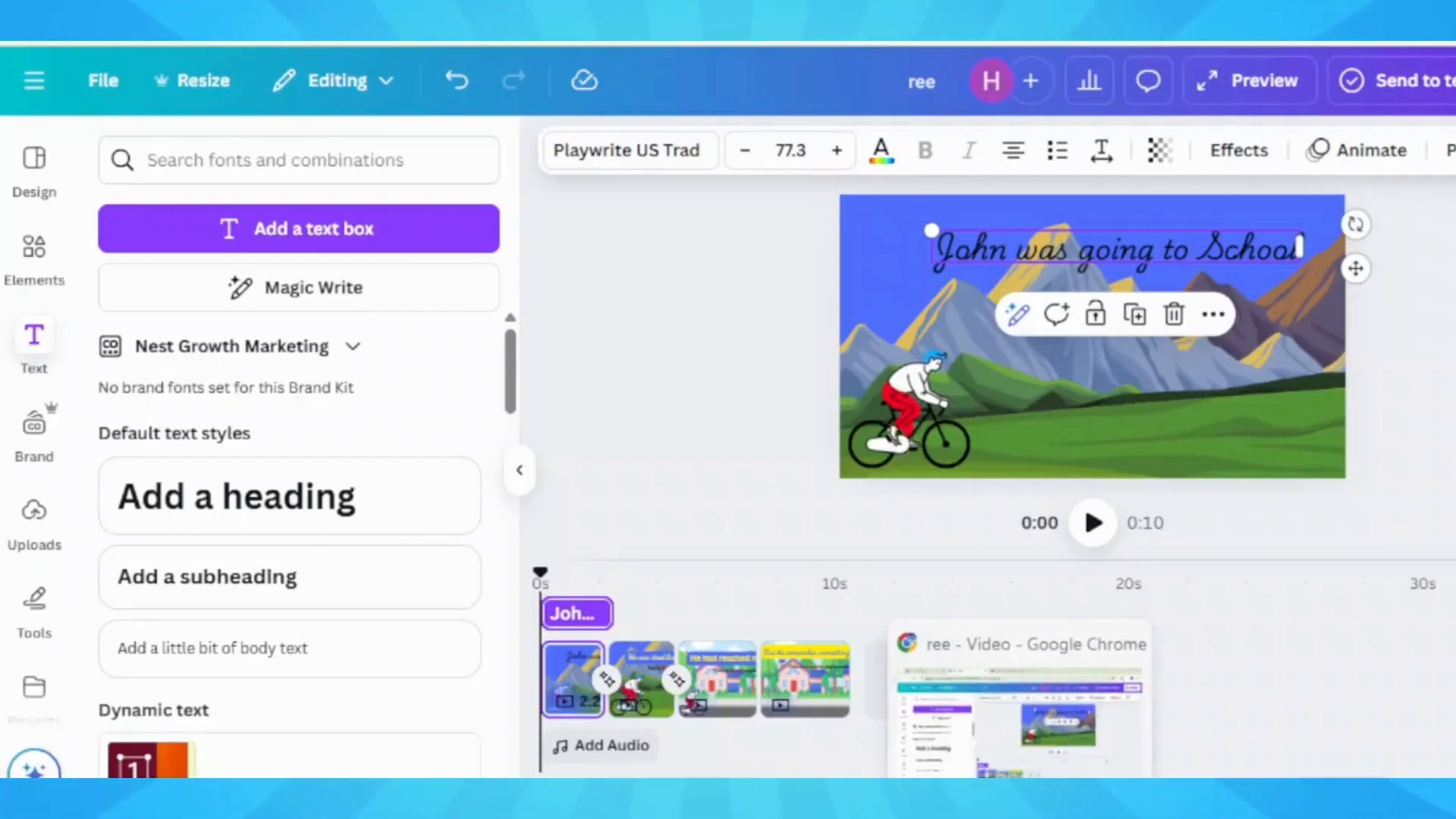
- Apply the Typewriter animation to the caption on the mountain page and play the video
click(1145, 255)
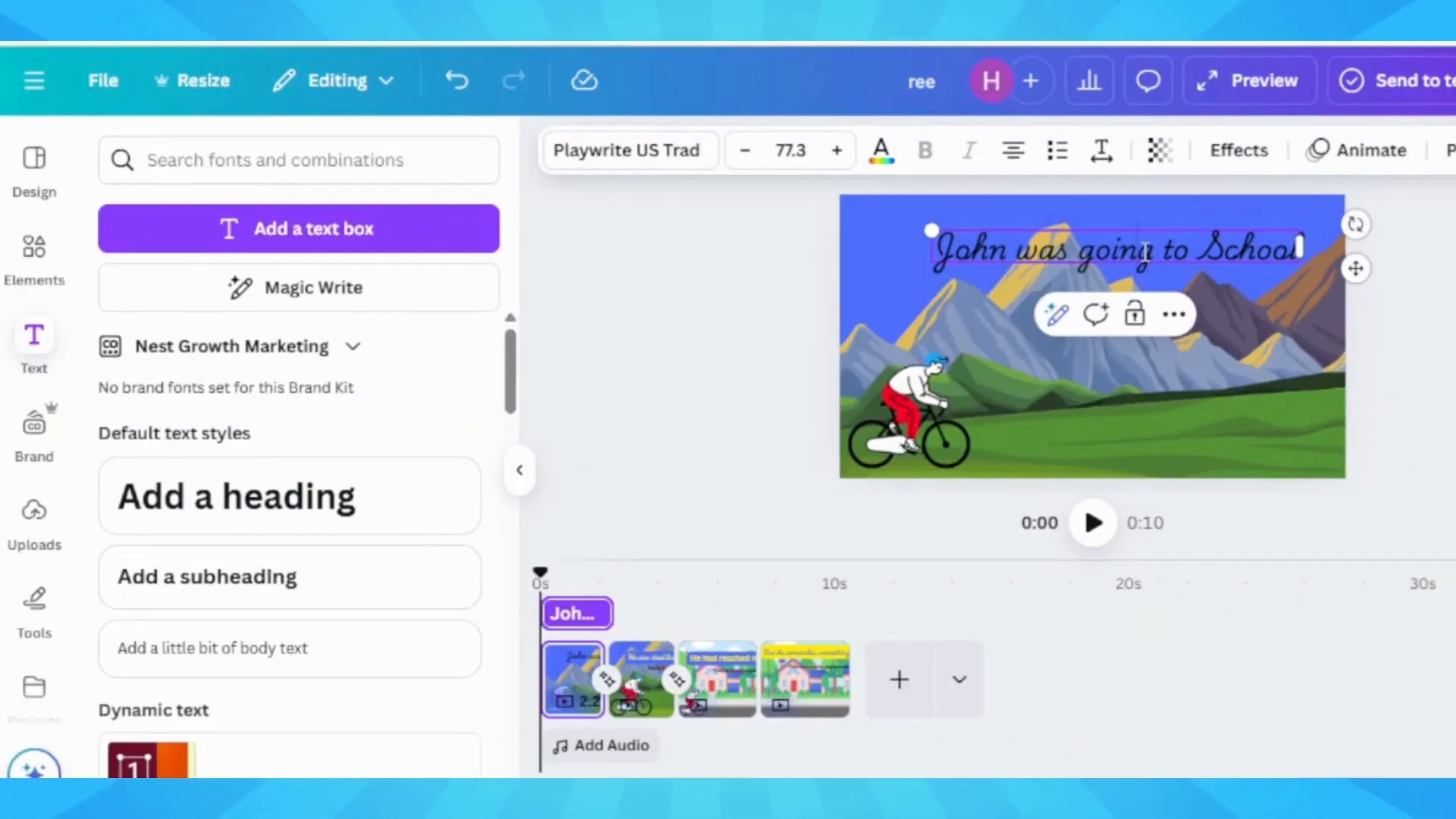
click(1372, 151)
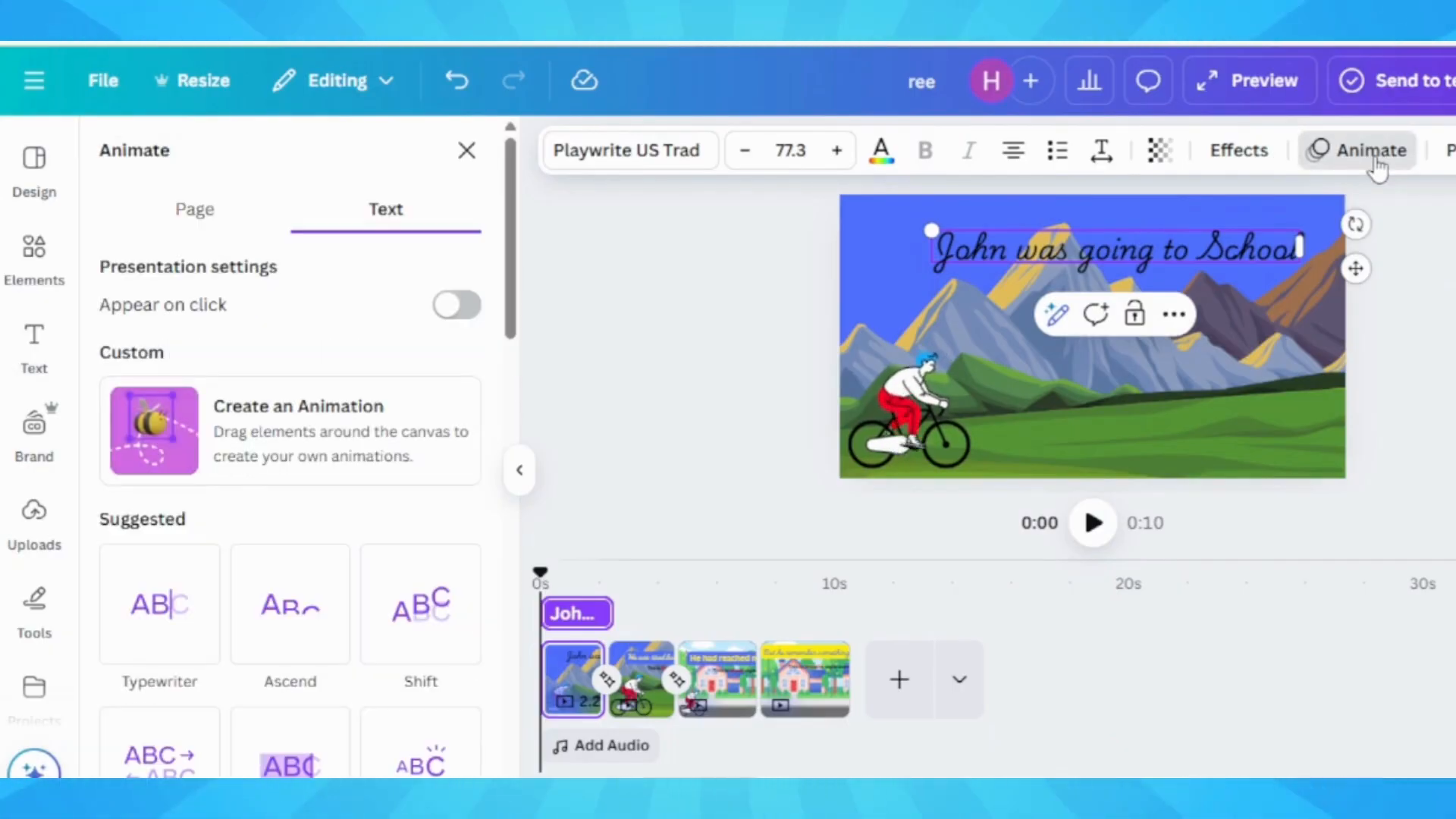
click(146, 637)
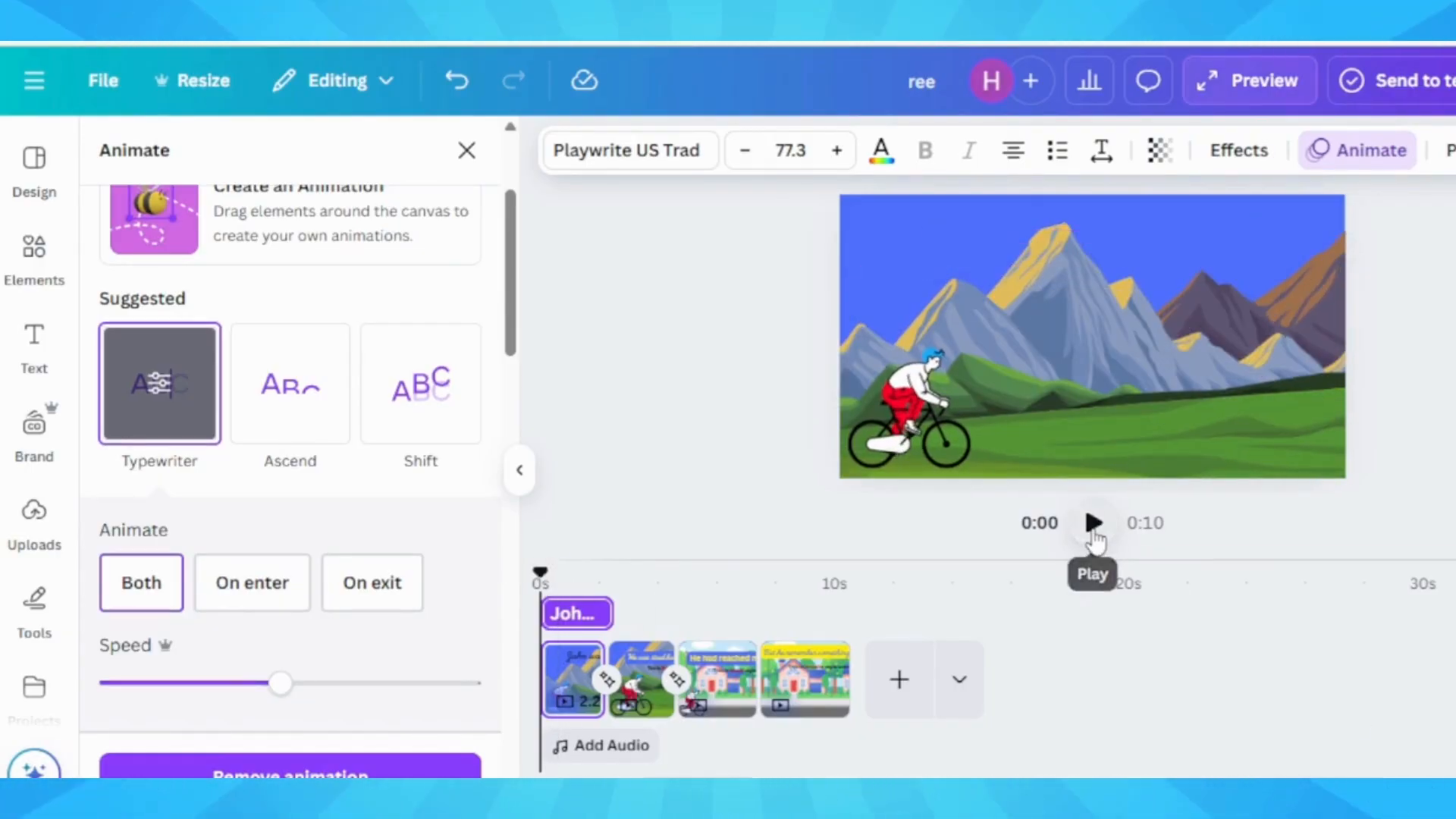
click(1095, 535)
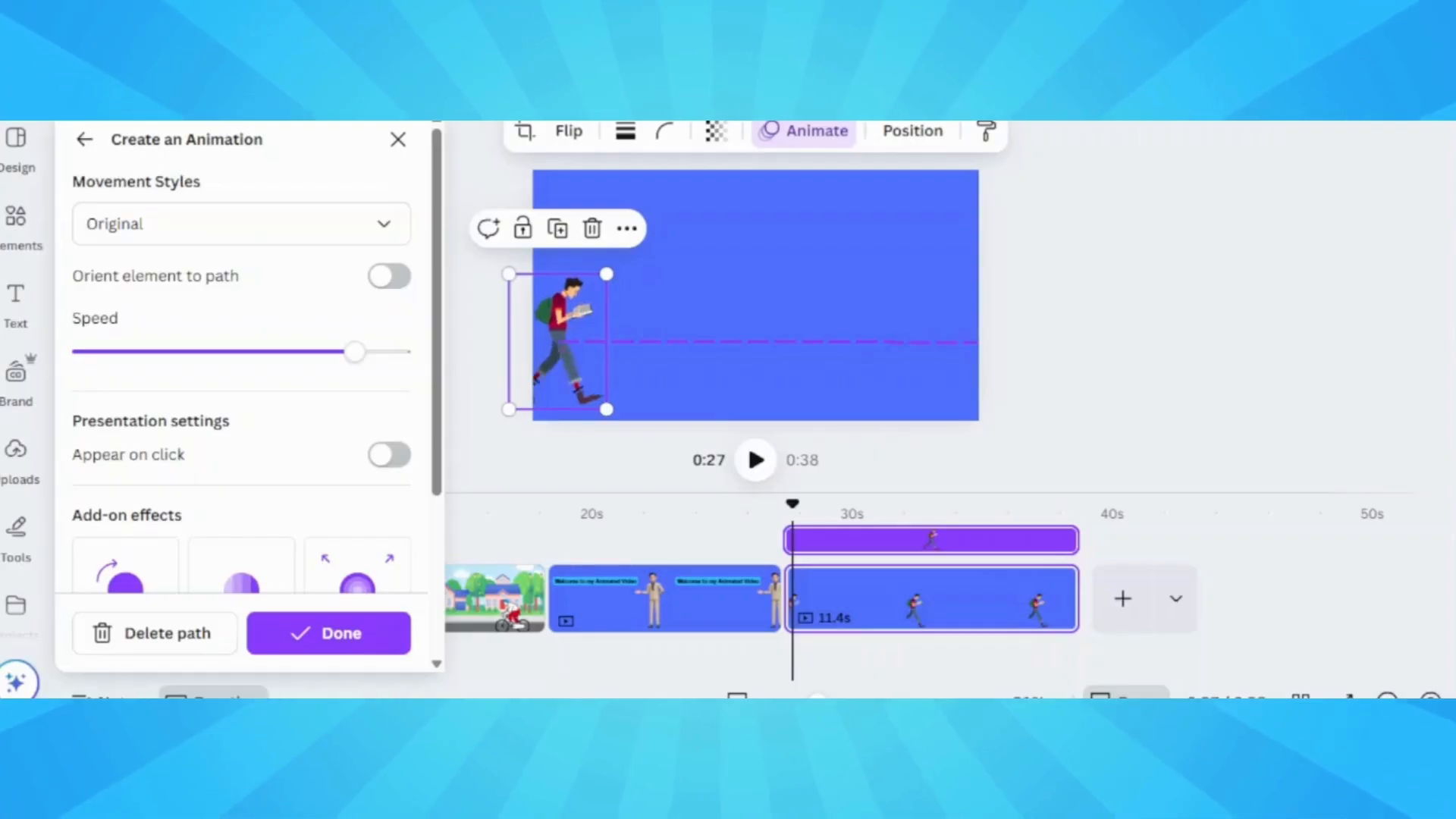
- Paste the caption "A boy is walking to school" onto the walking boy page, enlarge it to size 76.7 and move it above the boy
click(695, 216)
right_click(671, 206)
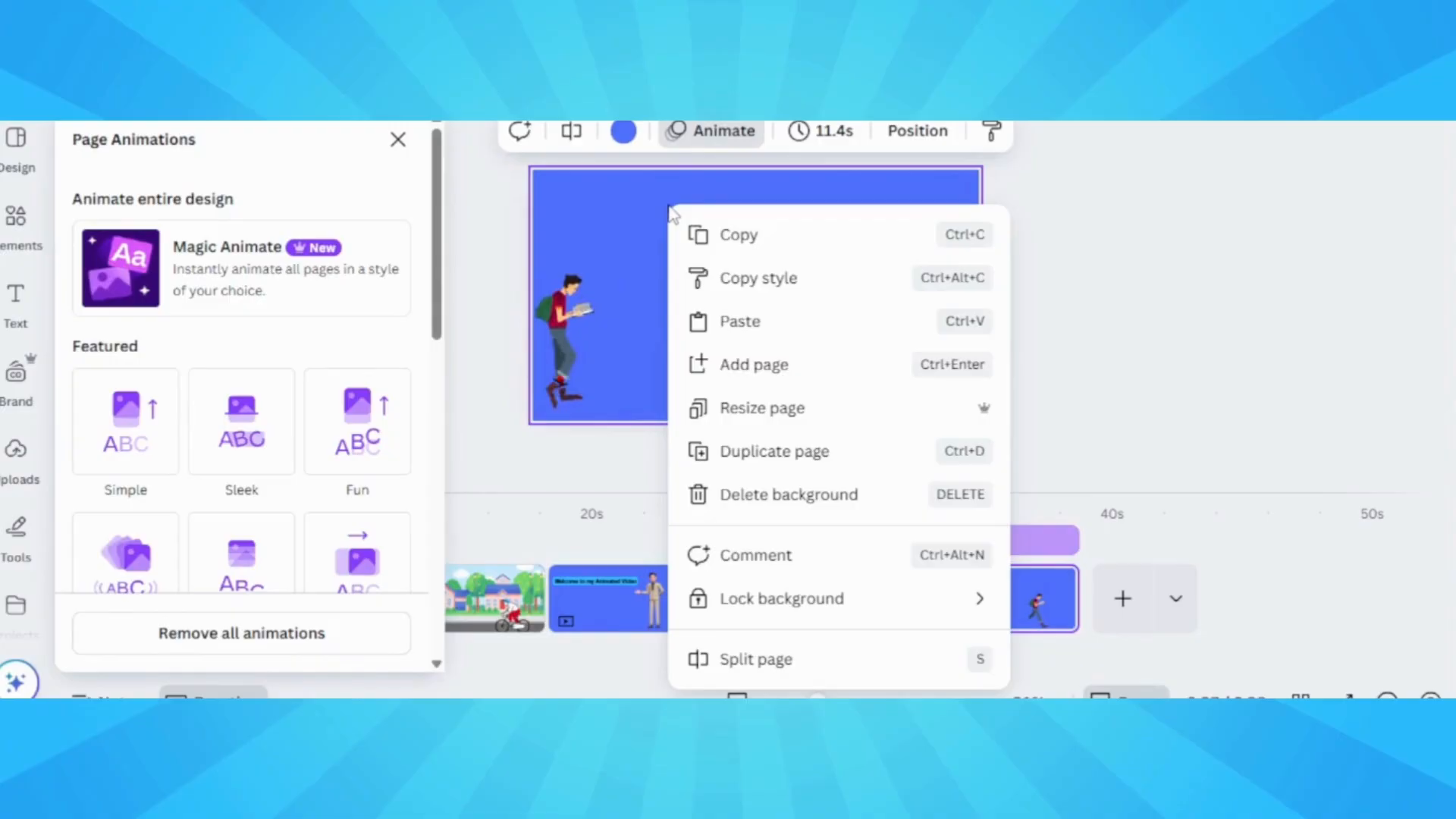
click(738, 333)
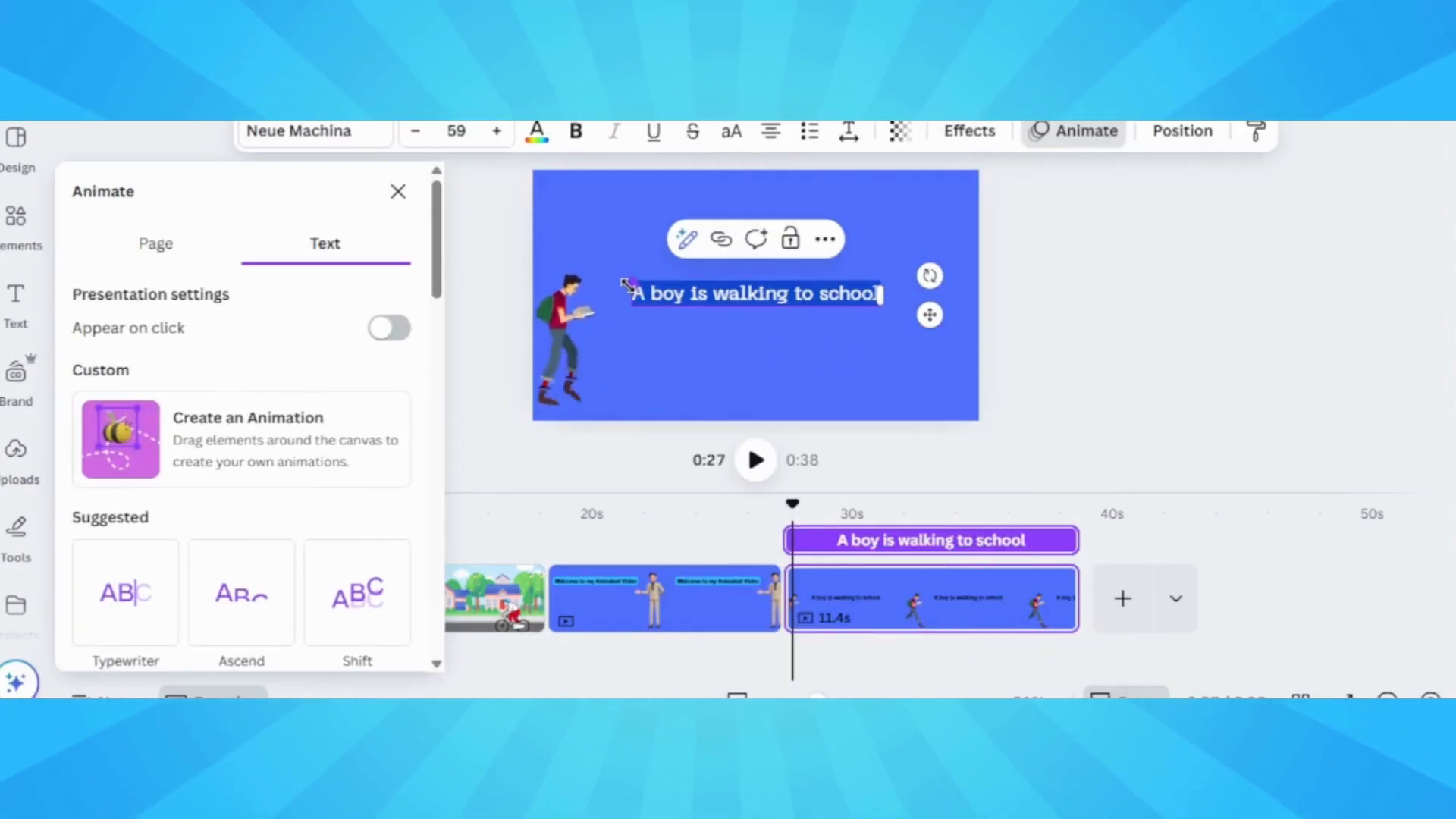
drag(627, 285, 558, 277)
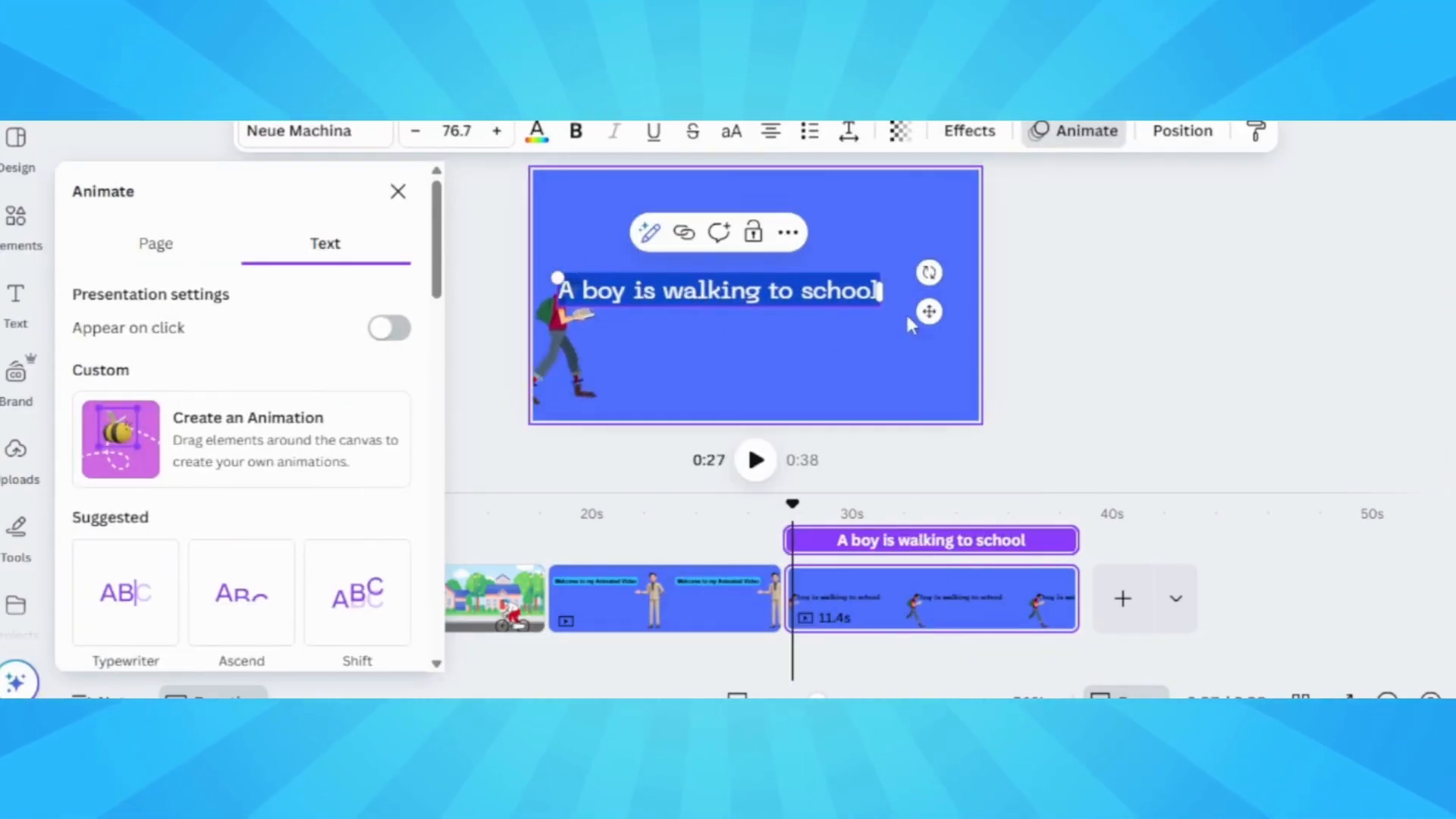
drag(929, 314, 972, 245)
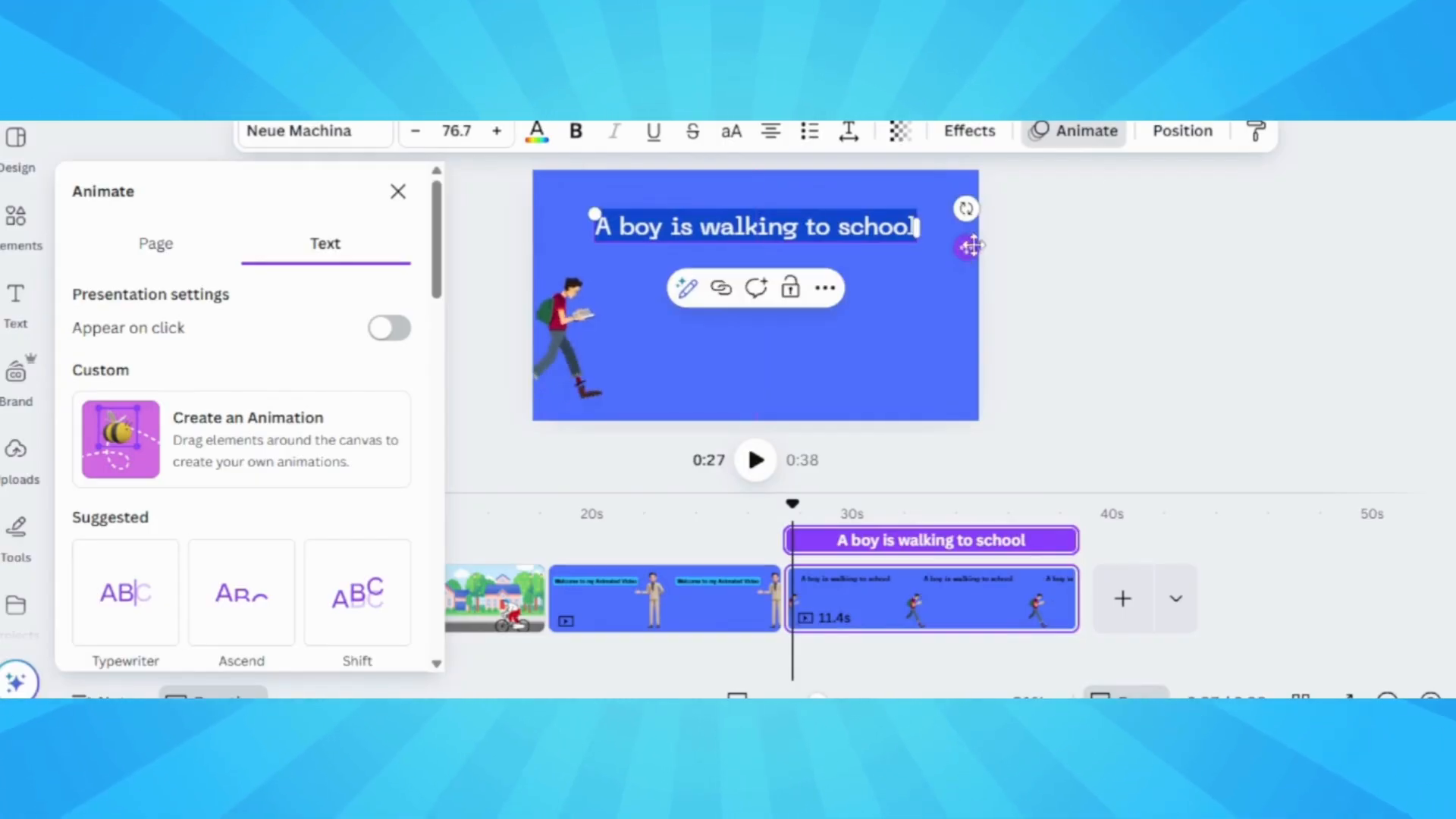
- Open the animation options for the caption on the walking boy page
click(1096, 138)
click(1092, 133)
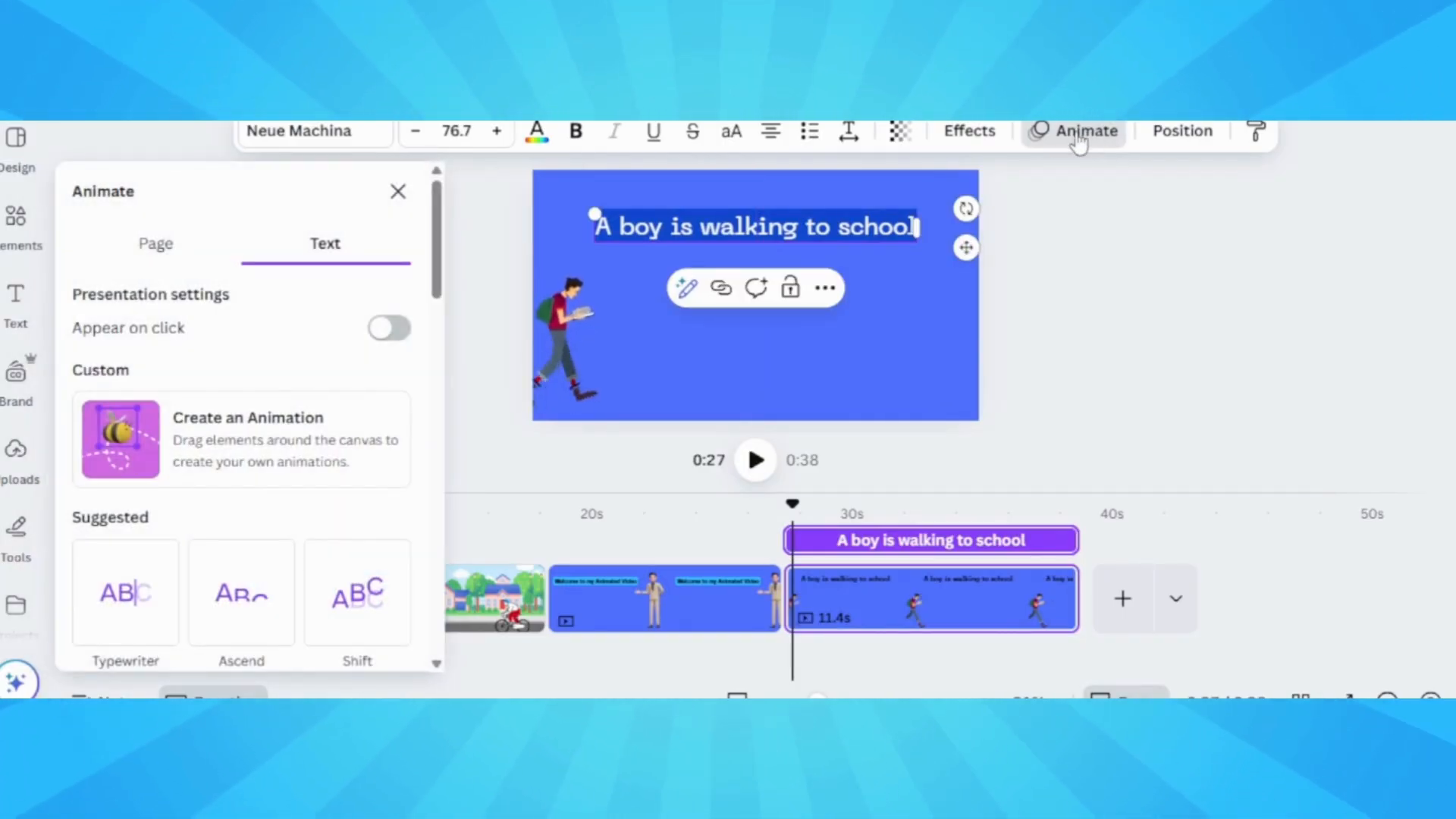
click(1079, 136)
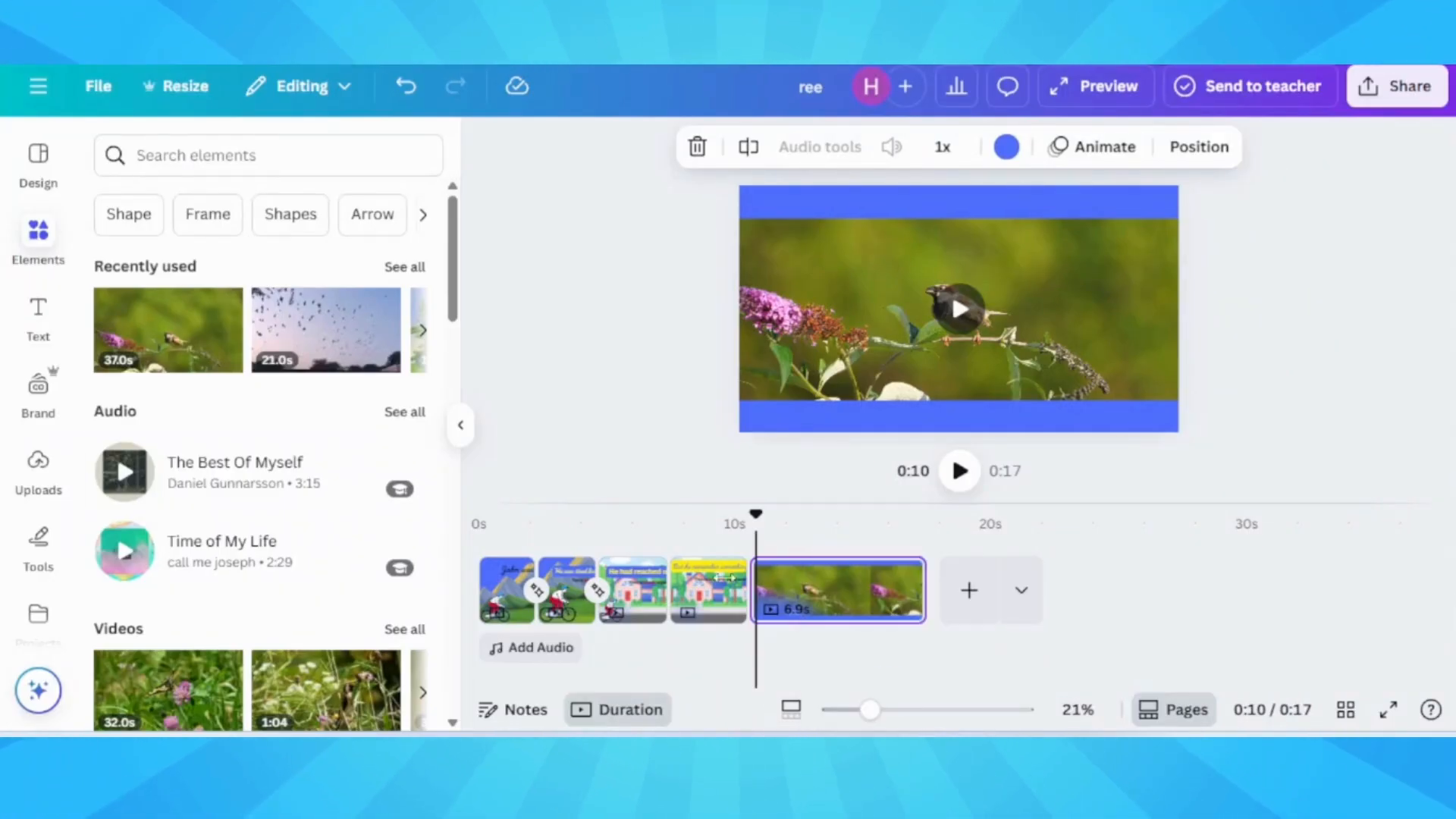
- Search the elements for "morning birds" and limit the results to audio
click(25, 269)
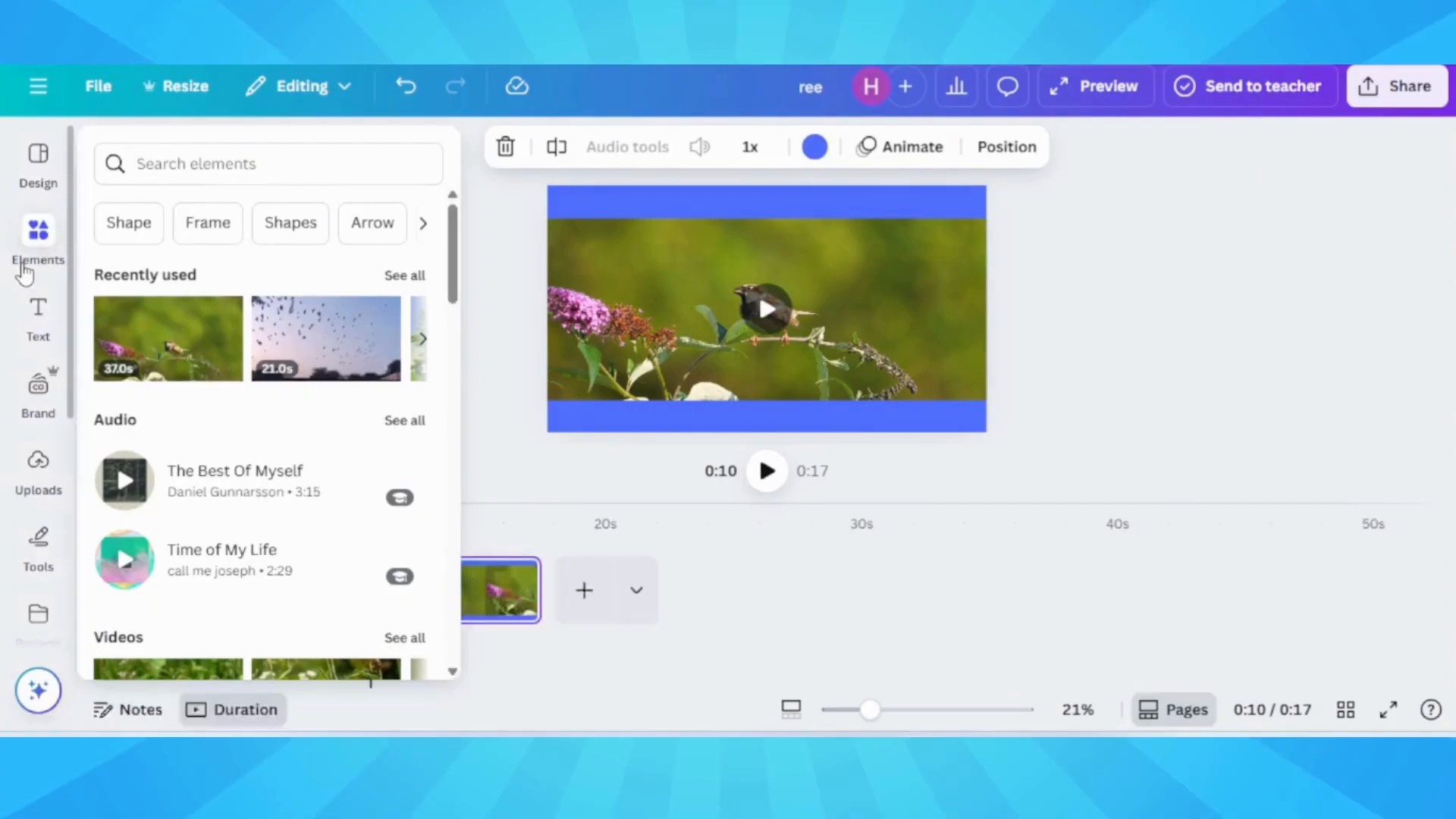
click(241, 173)
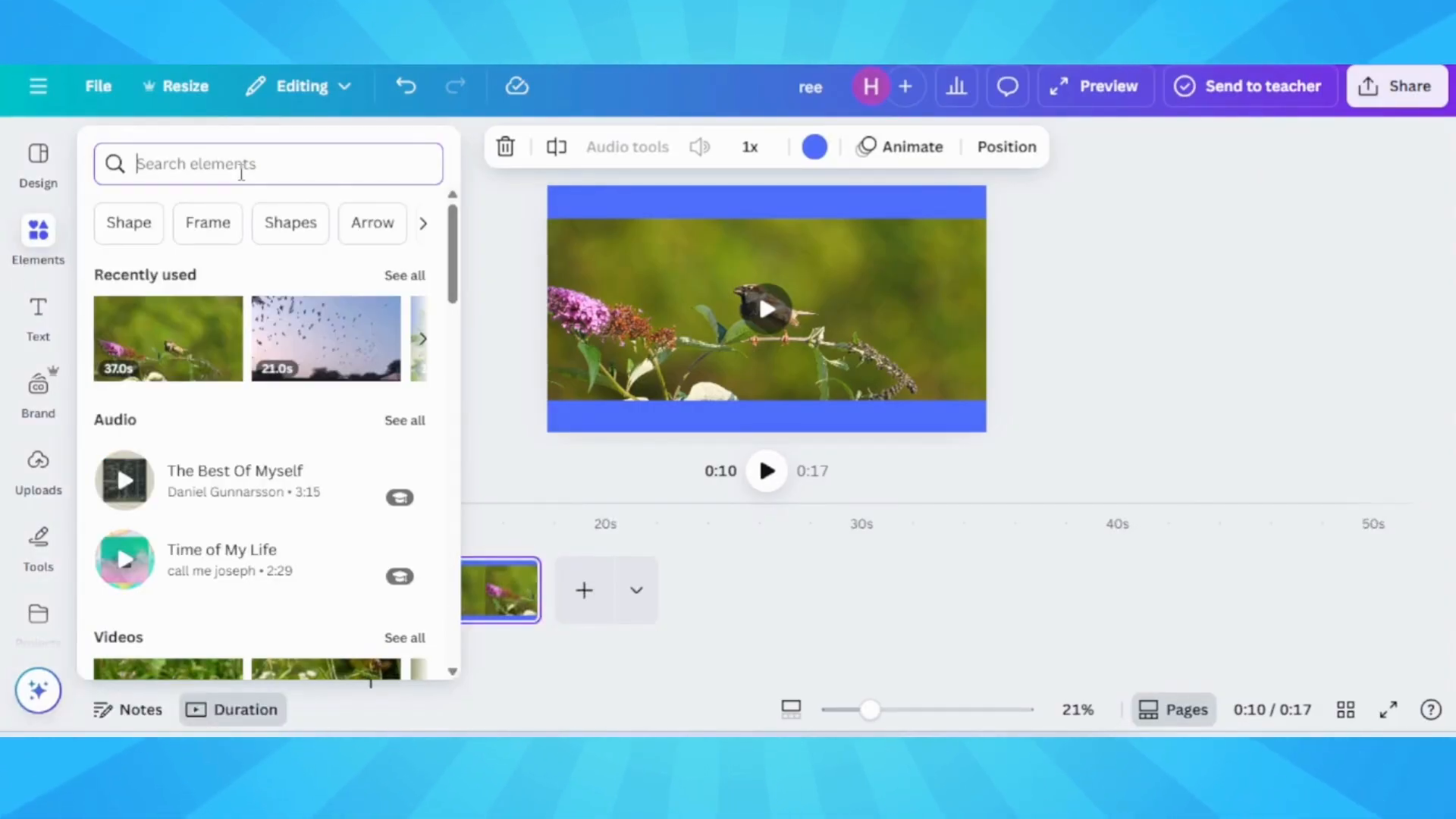
text(m)
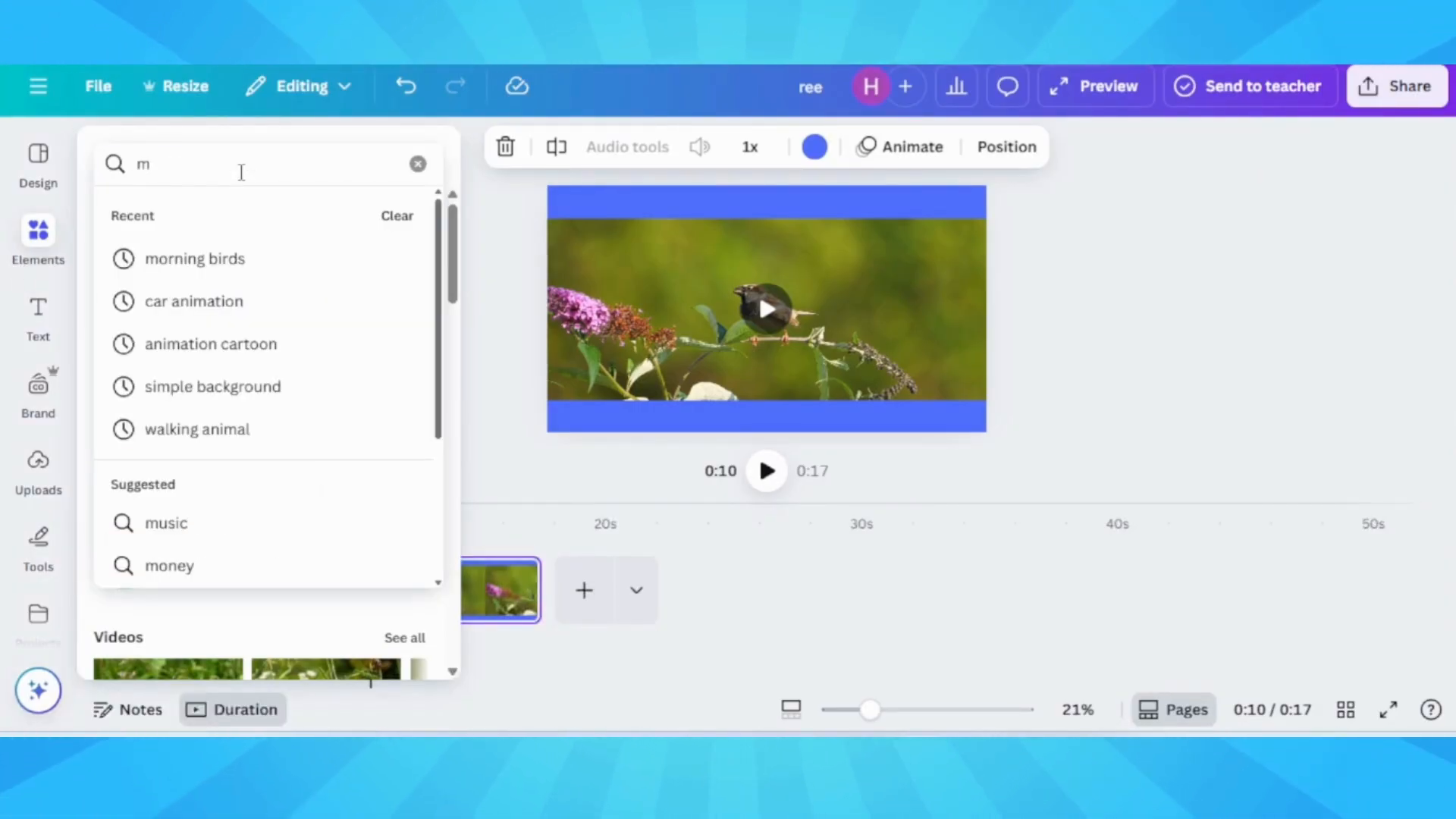
click(244, 260)
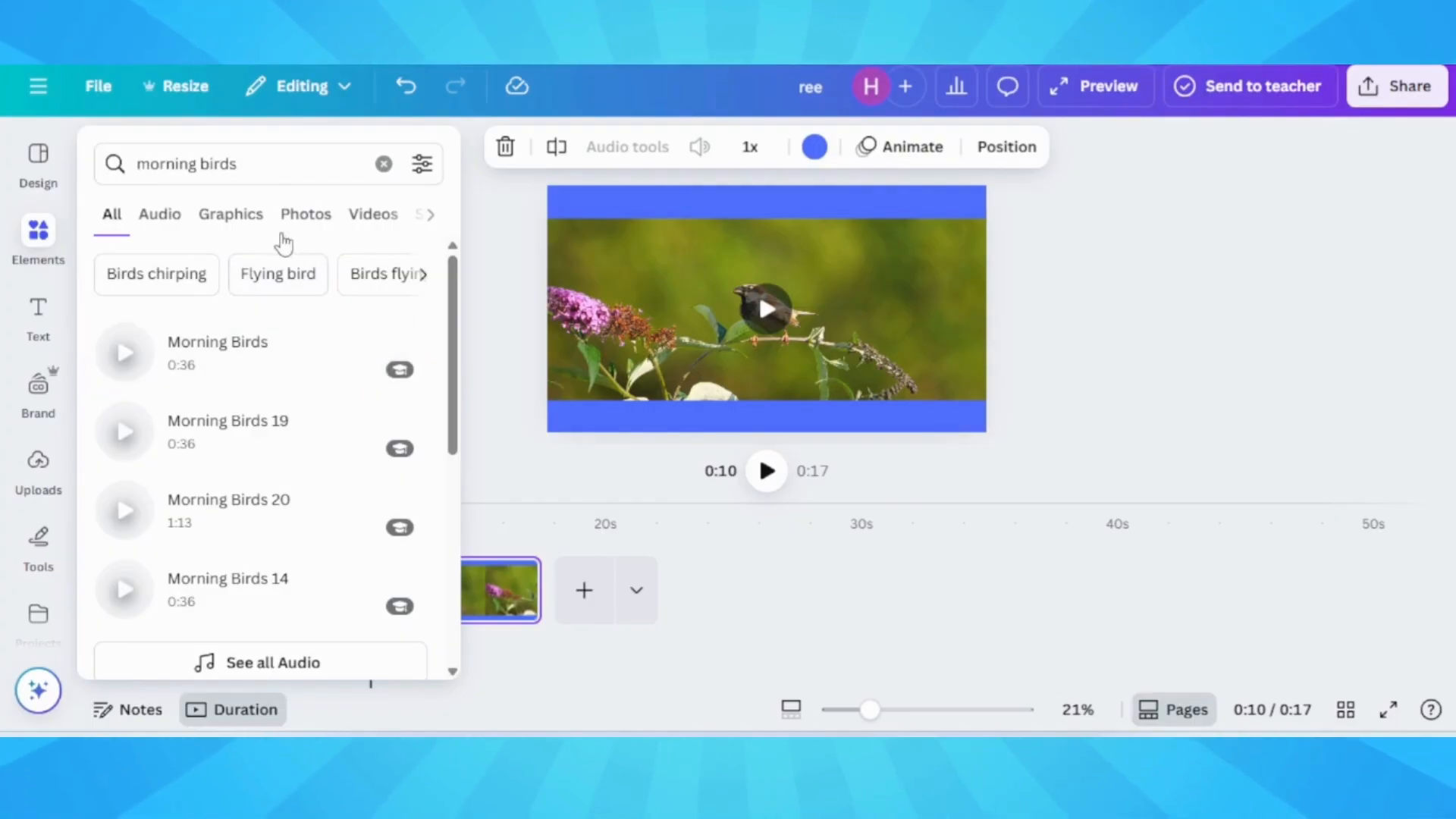
click(165, 224)
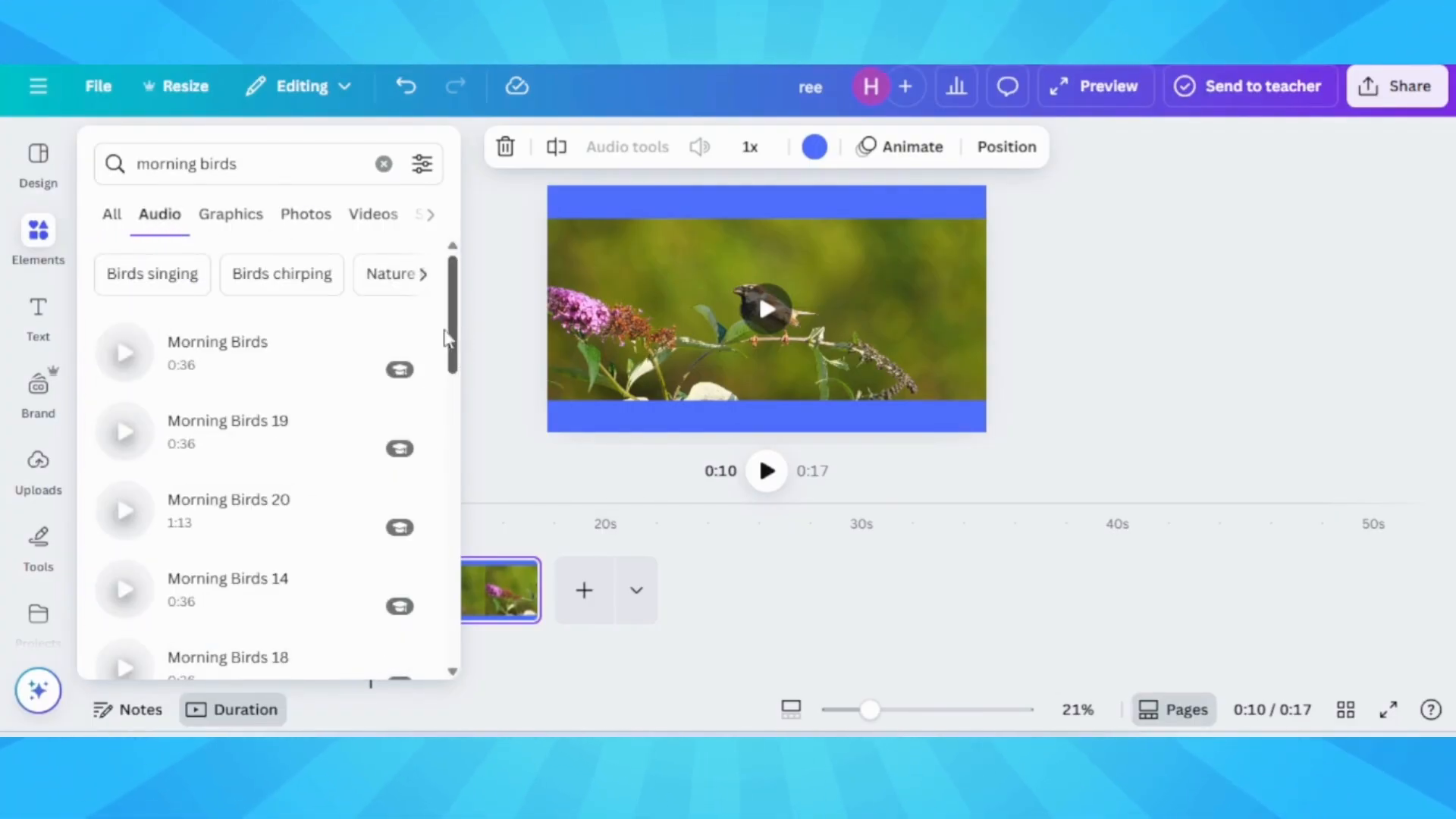
- Add a Morning Birds track to the bird video page and shorten its end on the timeline
scroll(197, 451, down, 2)
click(202, 446)
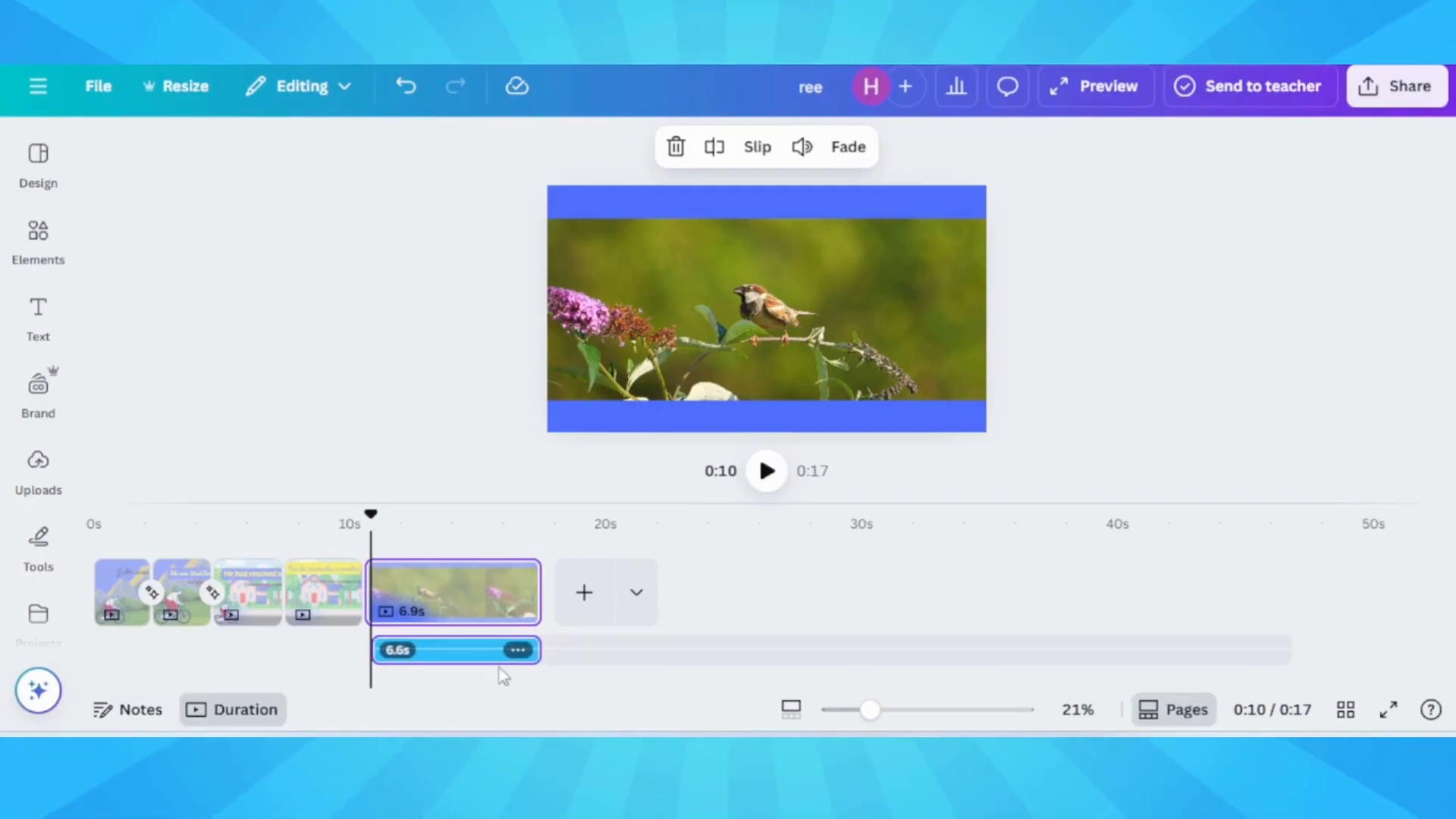
drag(529, 657, 488, 653)
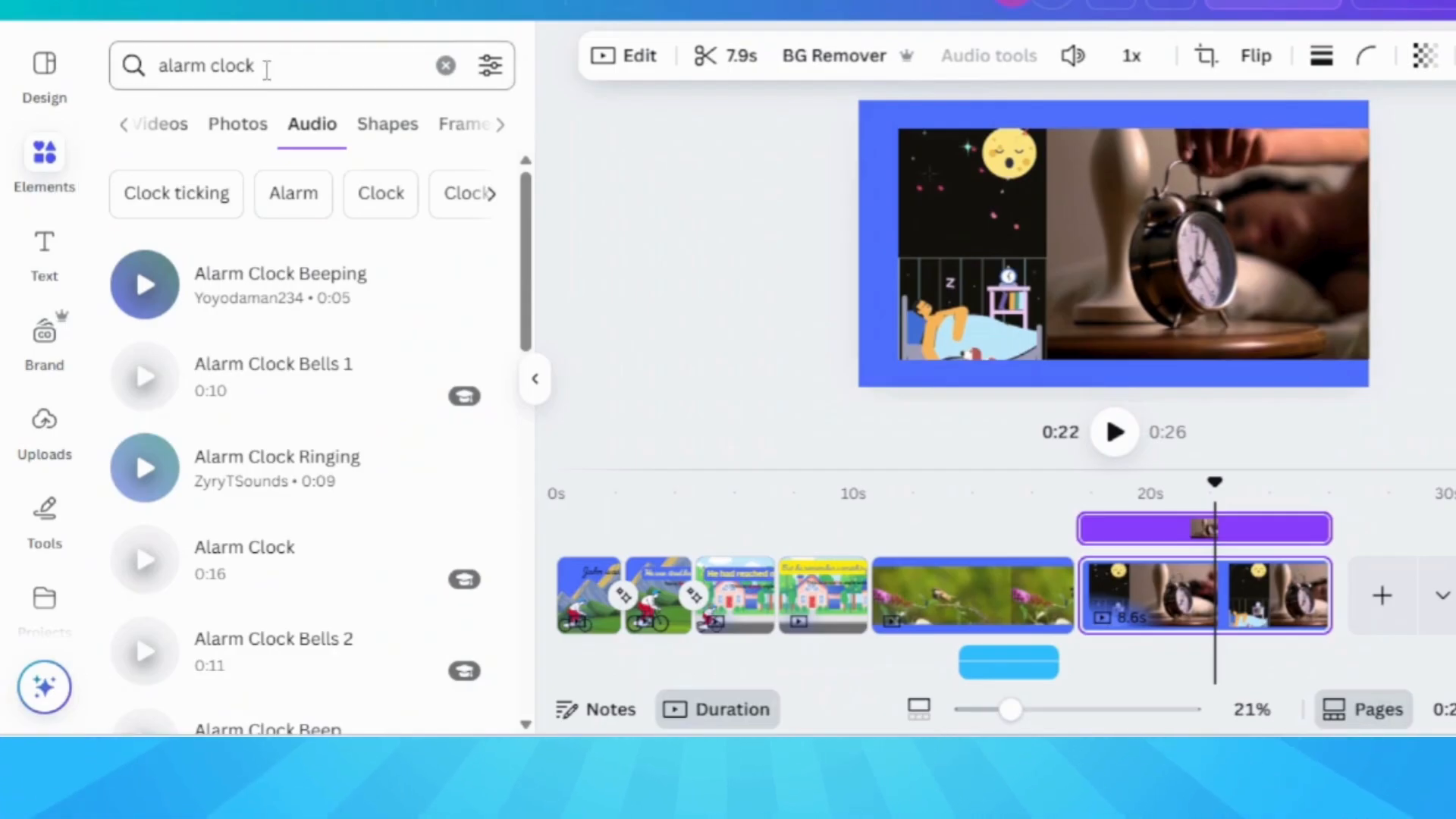
- Add the Alarm Clock Bells 2 sound to the alarm clock page and trim it to 3.3 seconds
scroll(341, 588, down, 5)
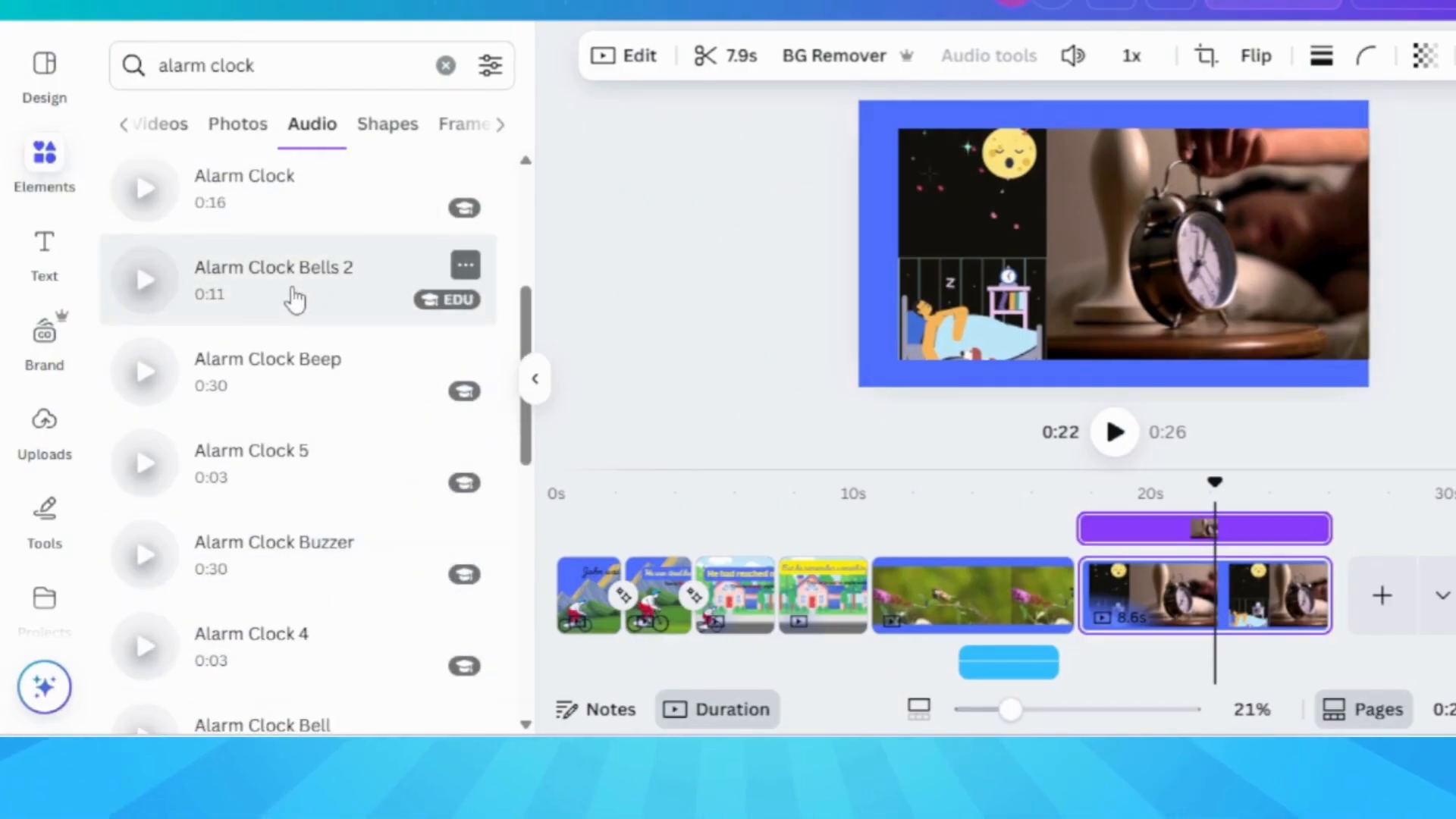
click(294, 299)
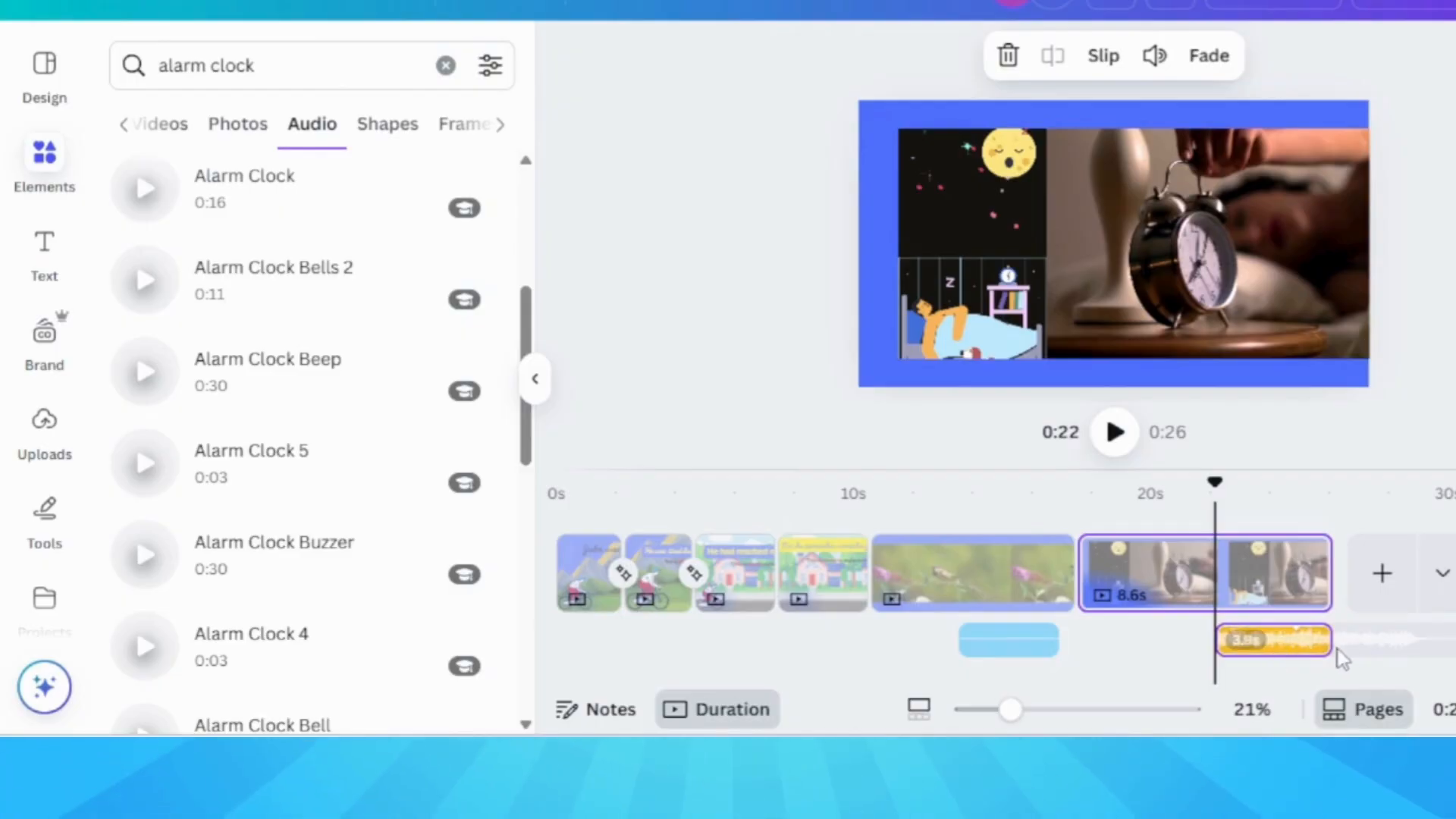
drag(1314, 644, 1311, 644)
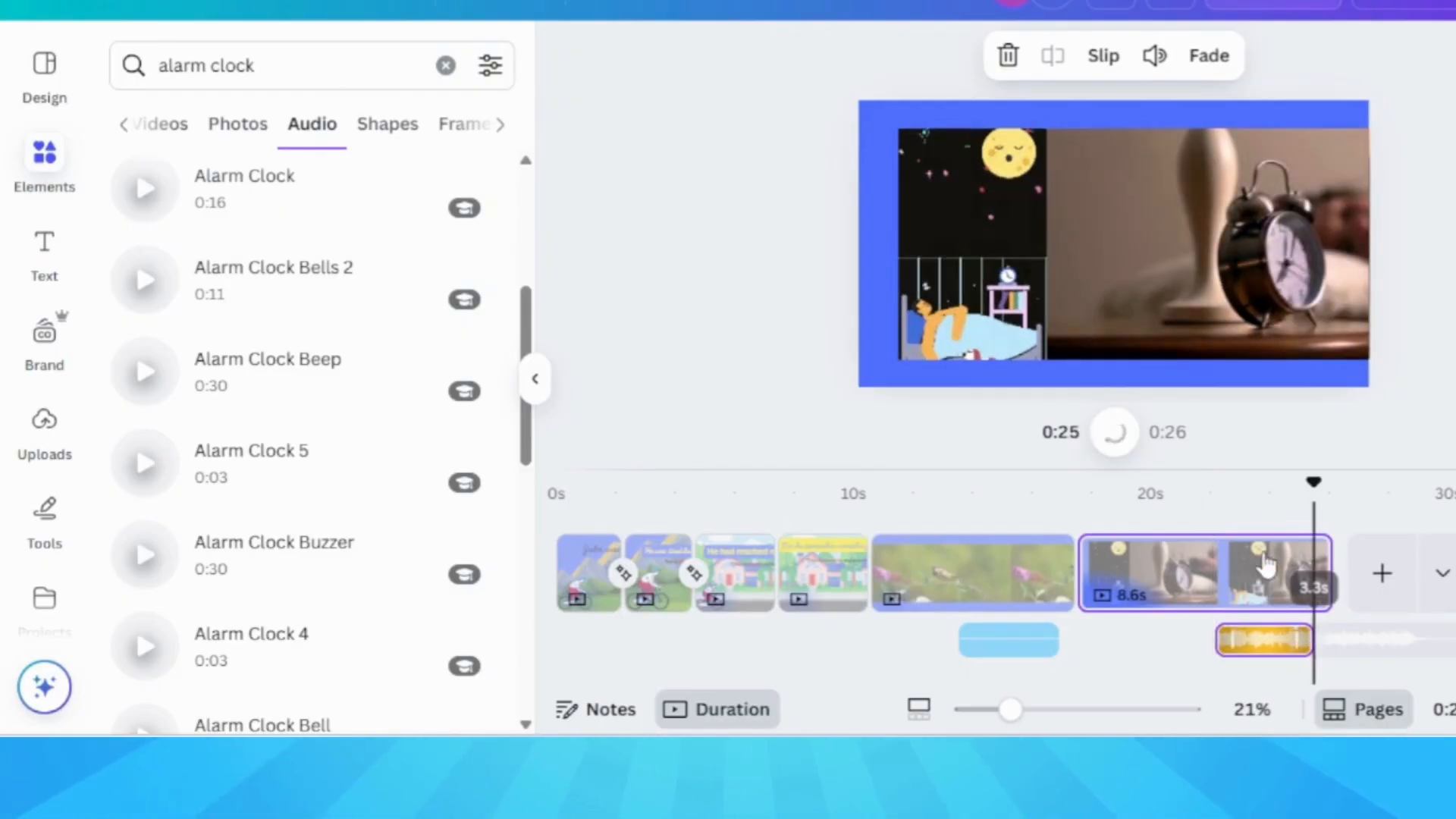
- Play the alarm clock page from its beginning to check the bell sound
drag(1306, 486, 1086, 503)
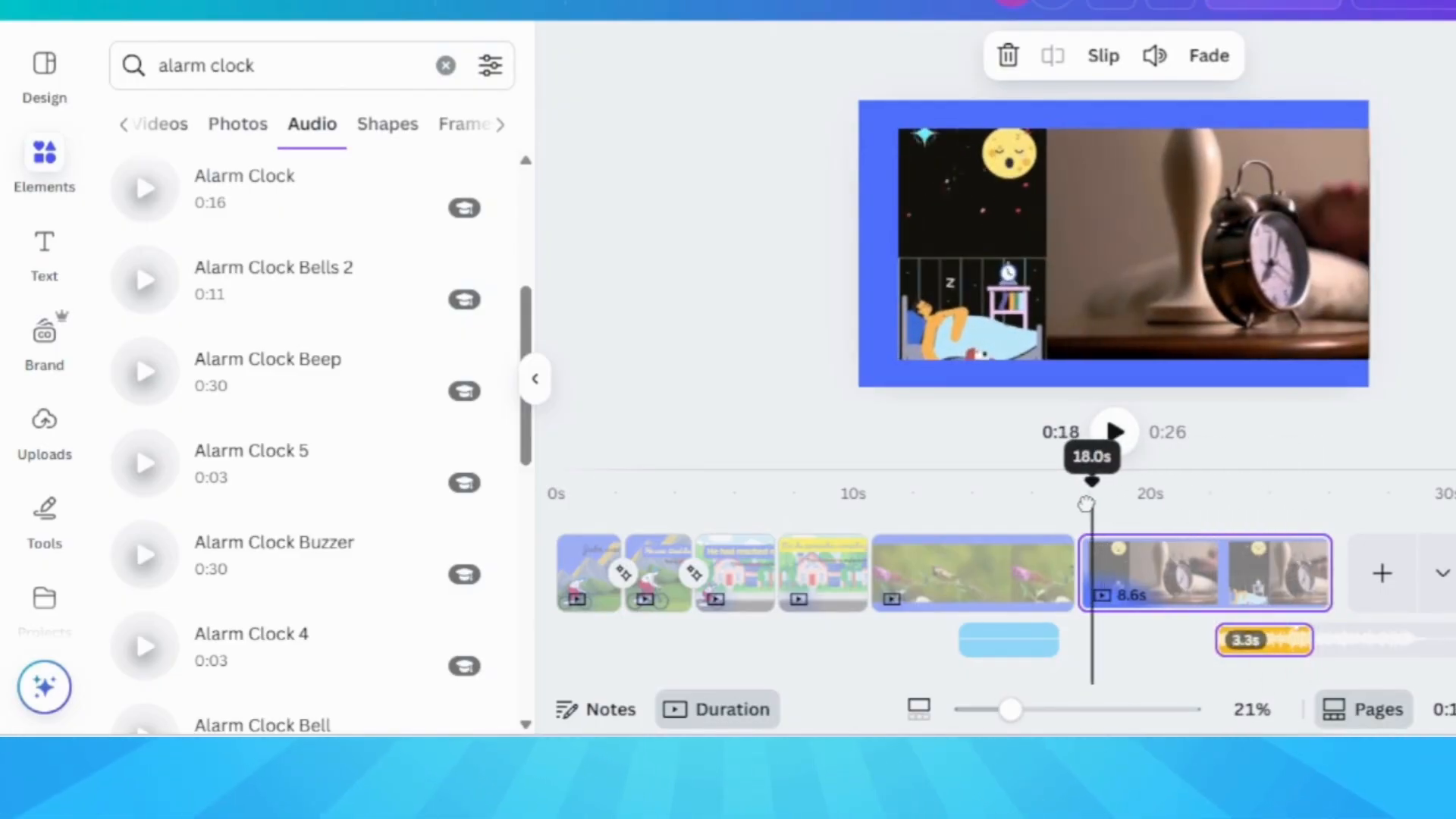
click(1115, 434)
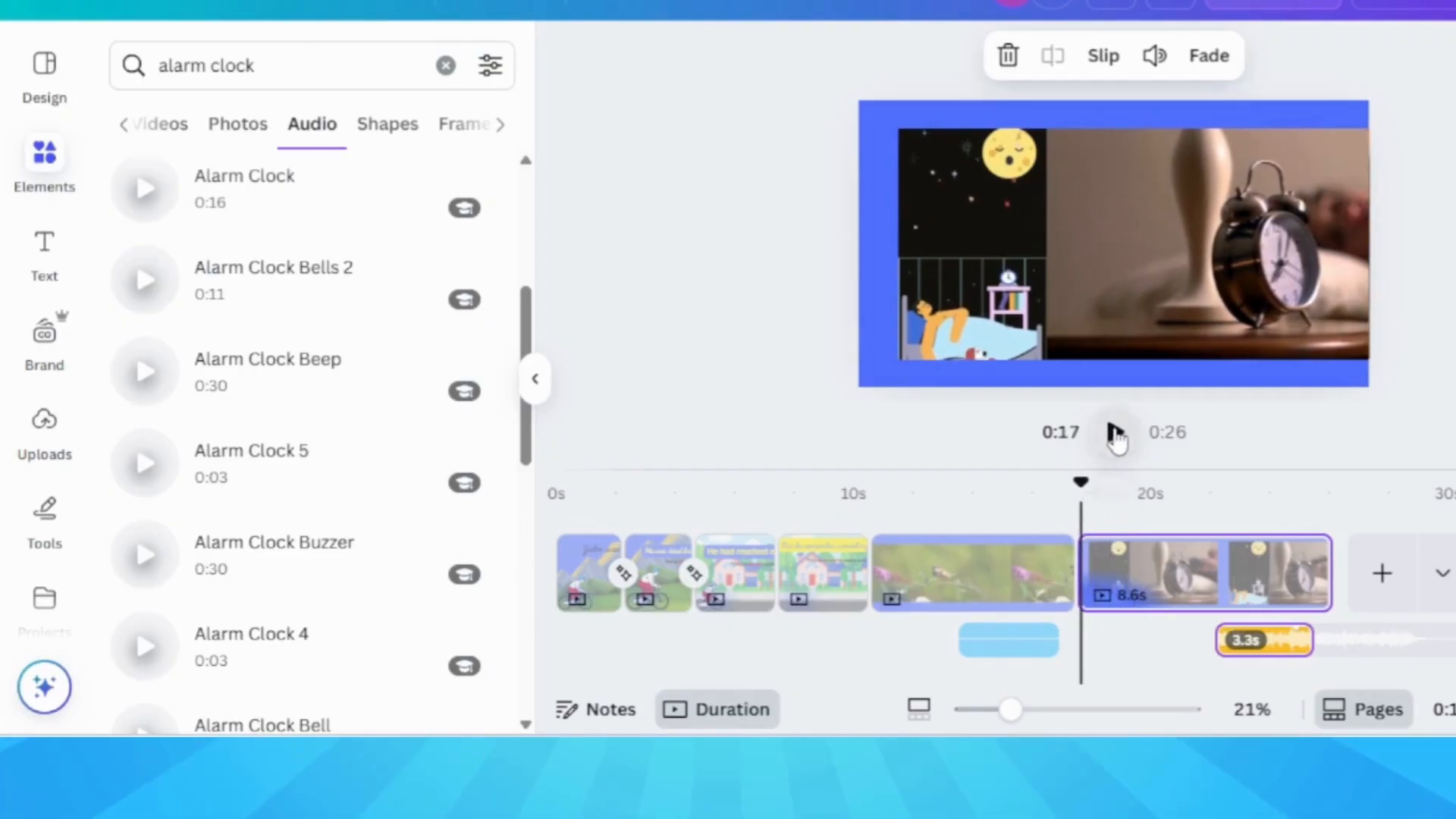
click(1114, 434)
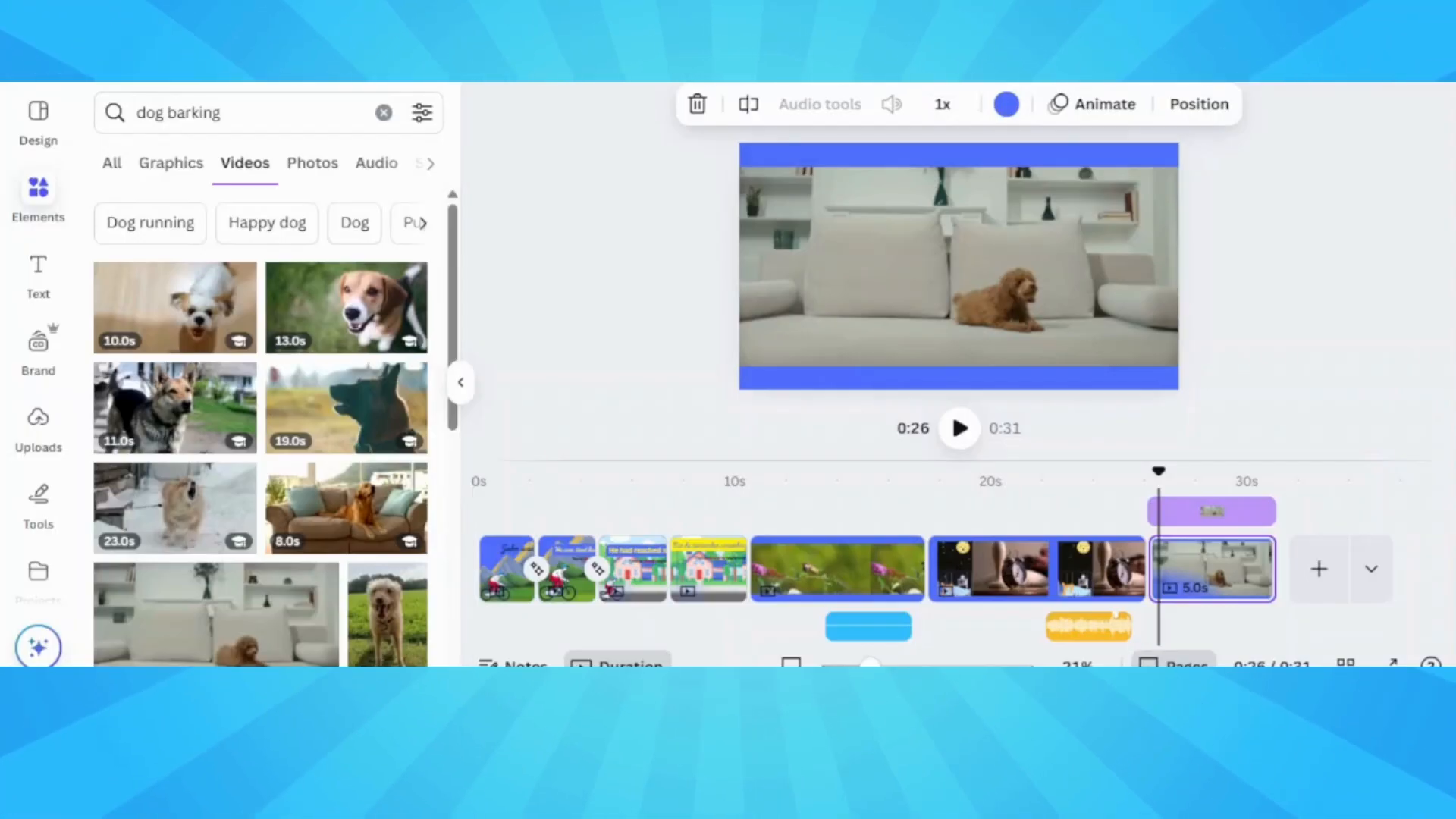
- Limit the "dog barking" results to audio and add a barking sound to the dog video page
scroll(55, 337, down, 2)
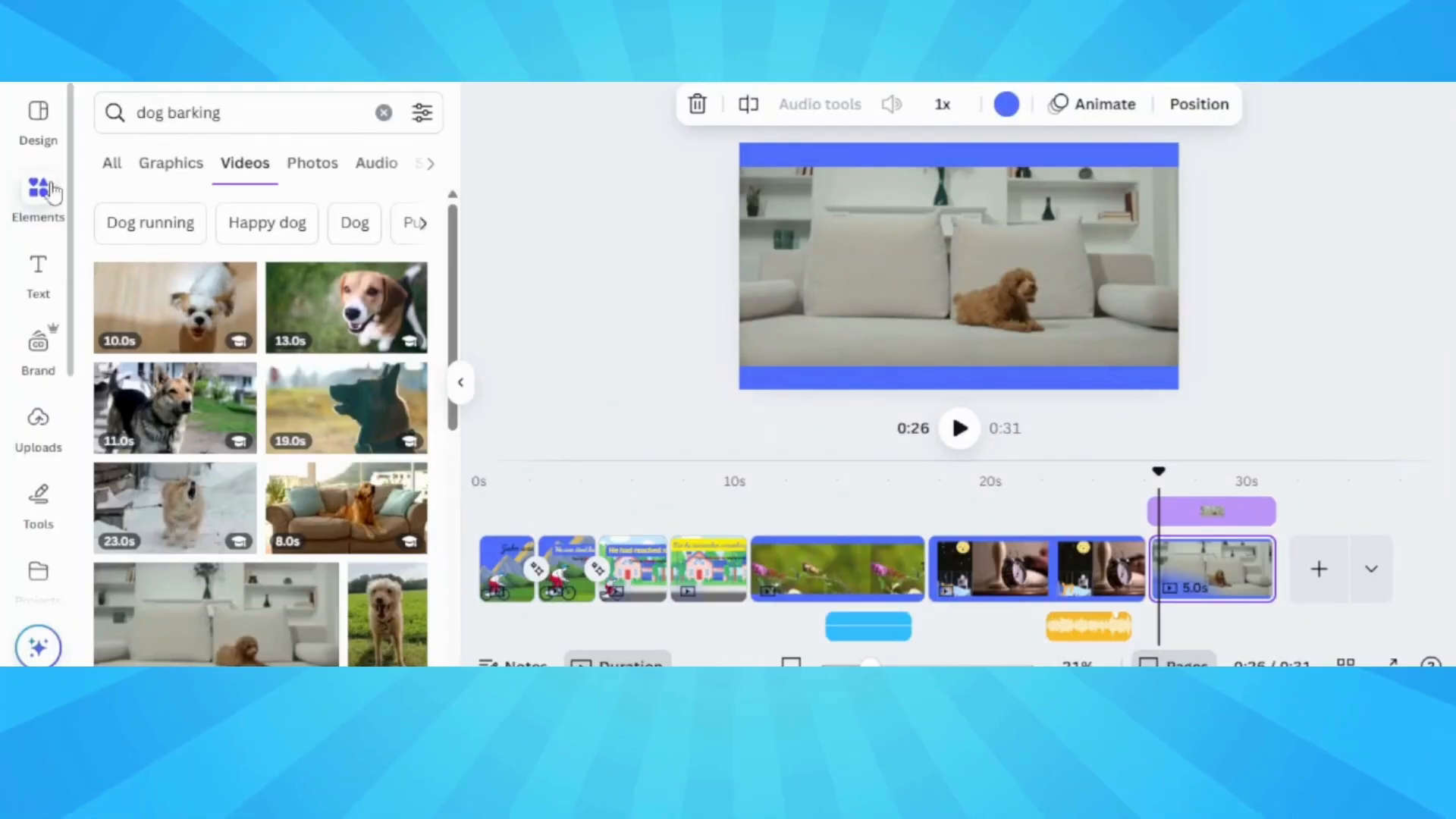
click(376, 172)
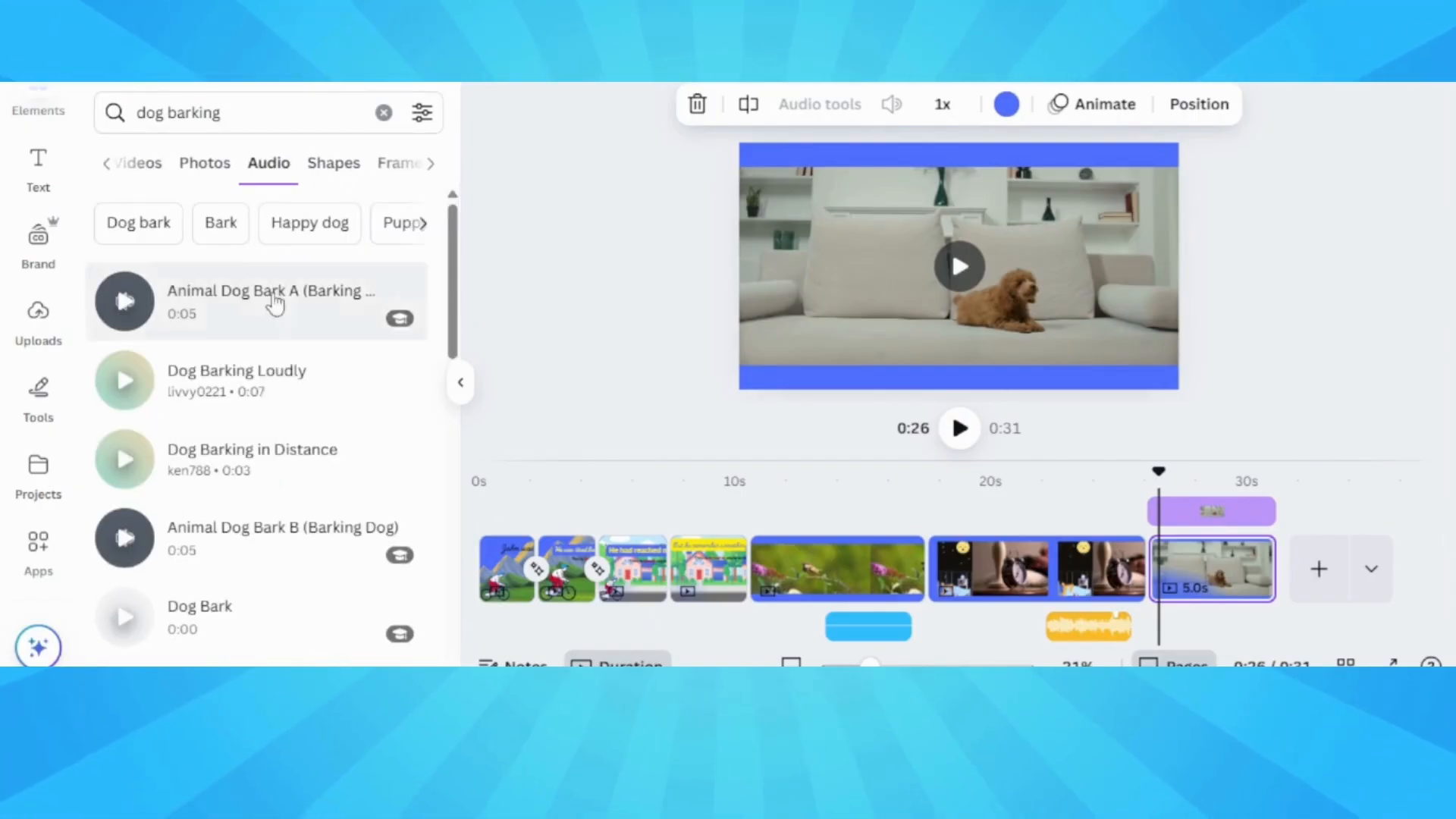
drag(179, 465, 1155, 490)
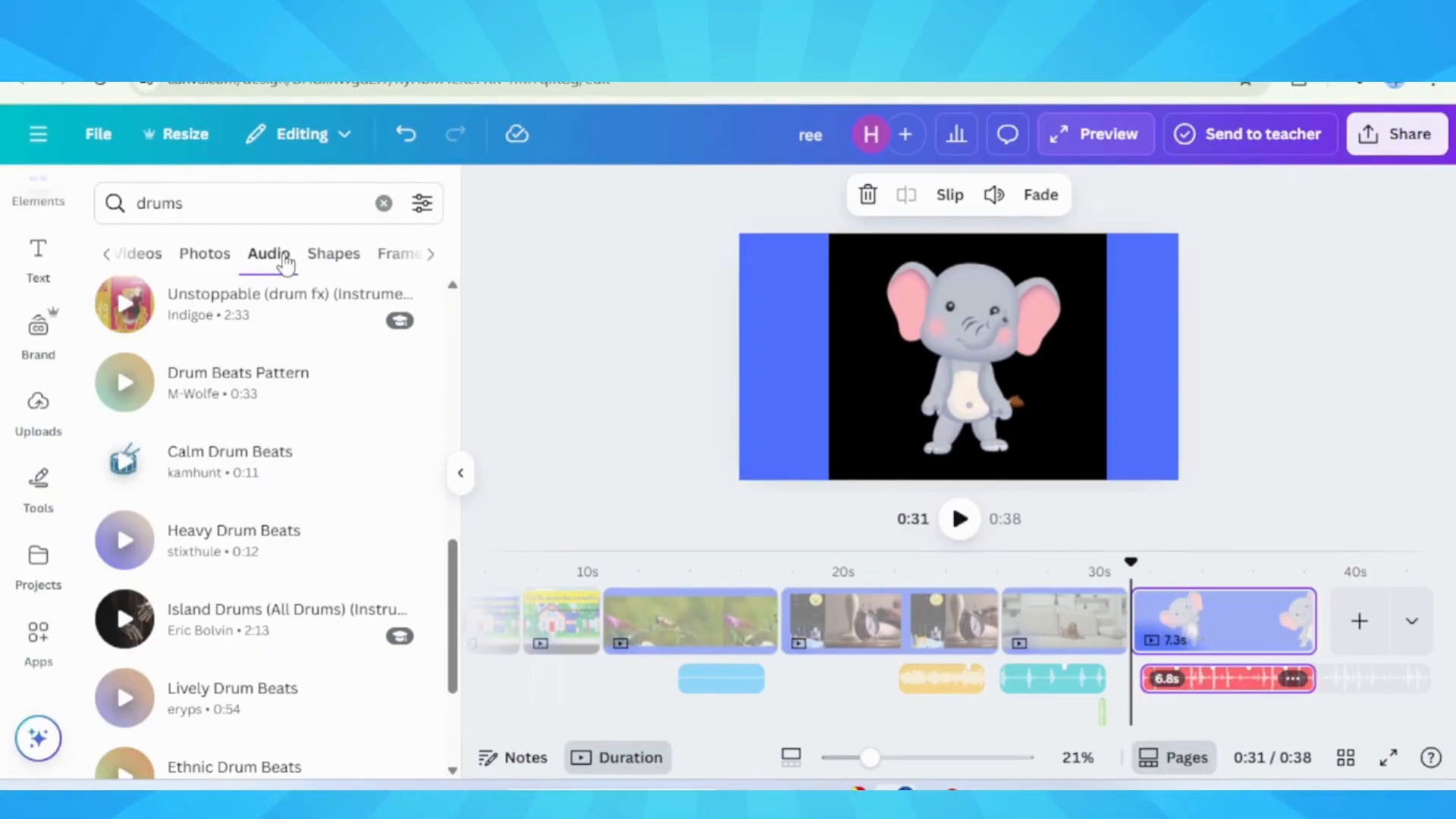
- Set the volume of the drum track on the elephant page to 43 and play that page
right_click(1205, 683)
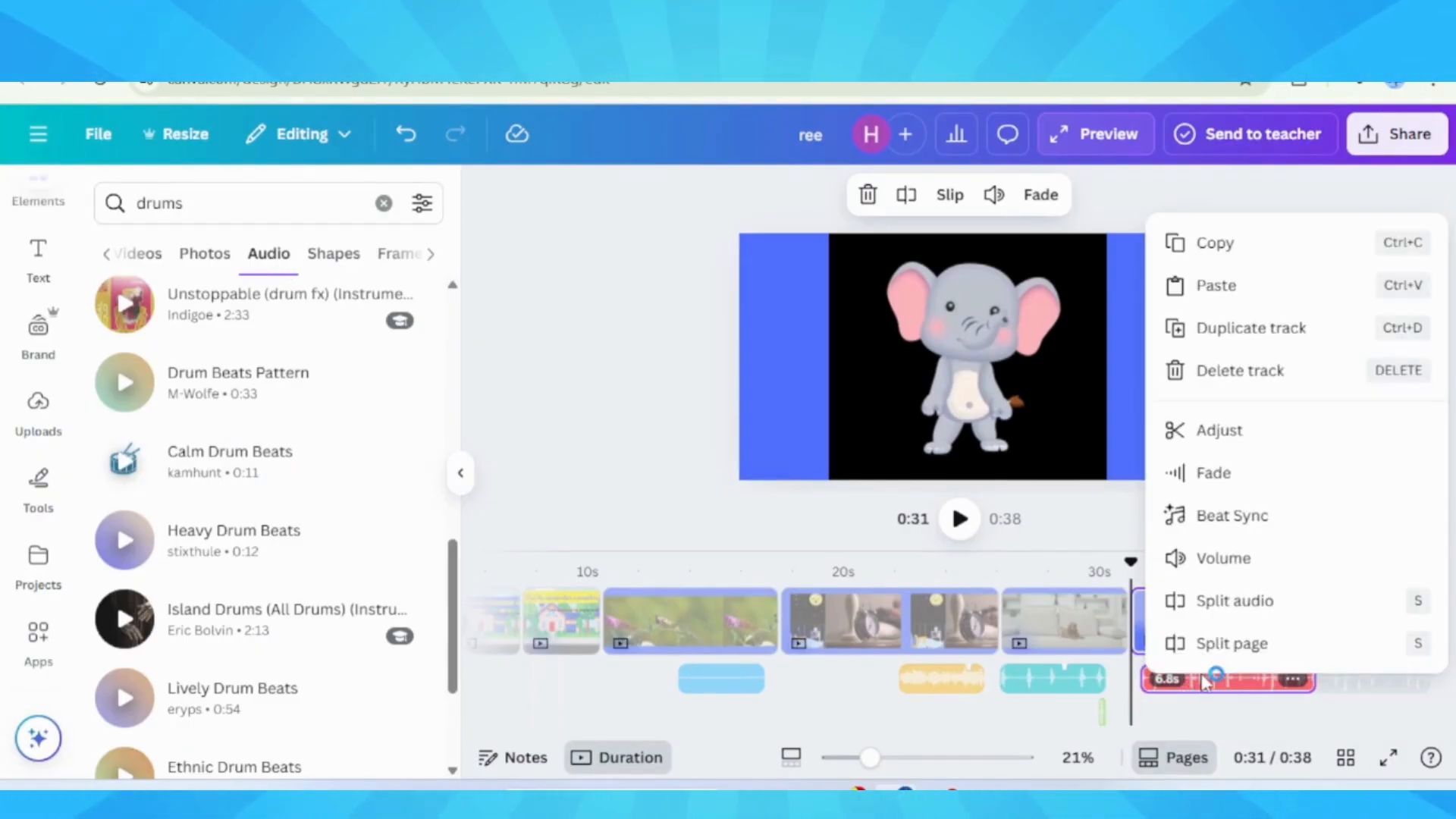
click(1226, 563)
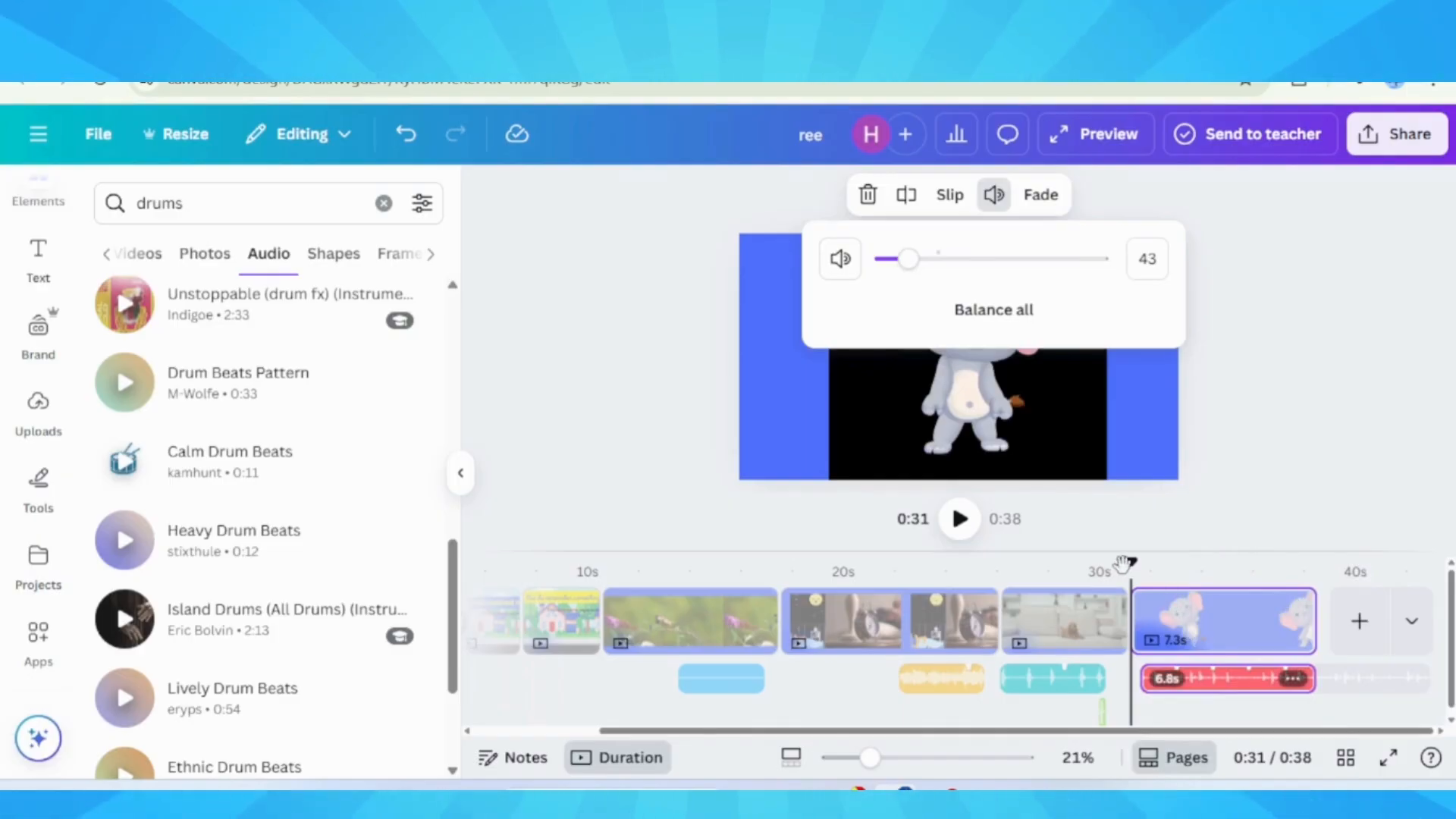
click(579, 438)
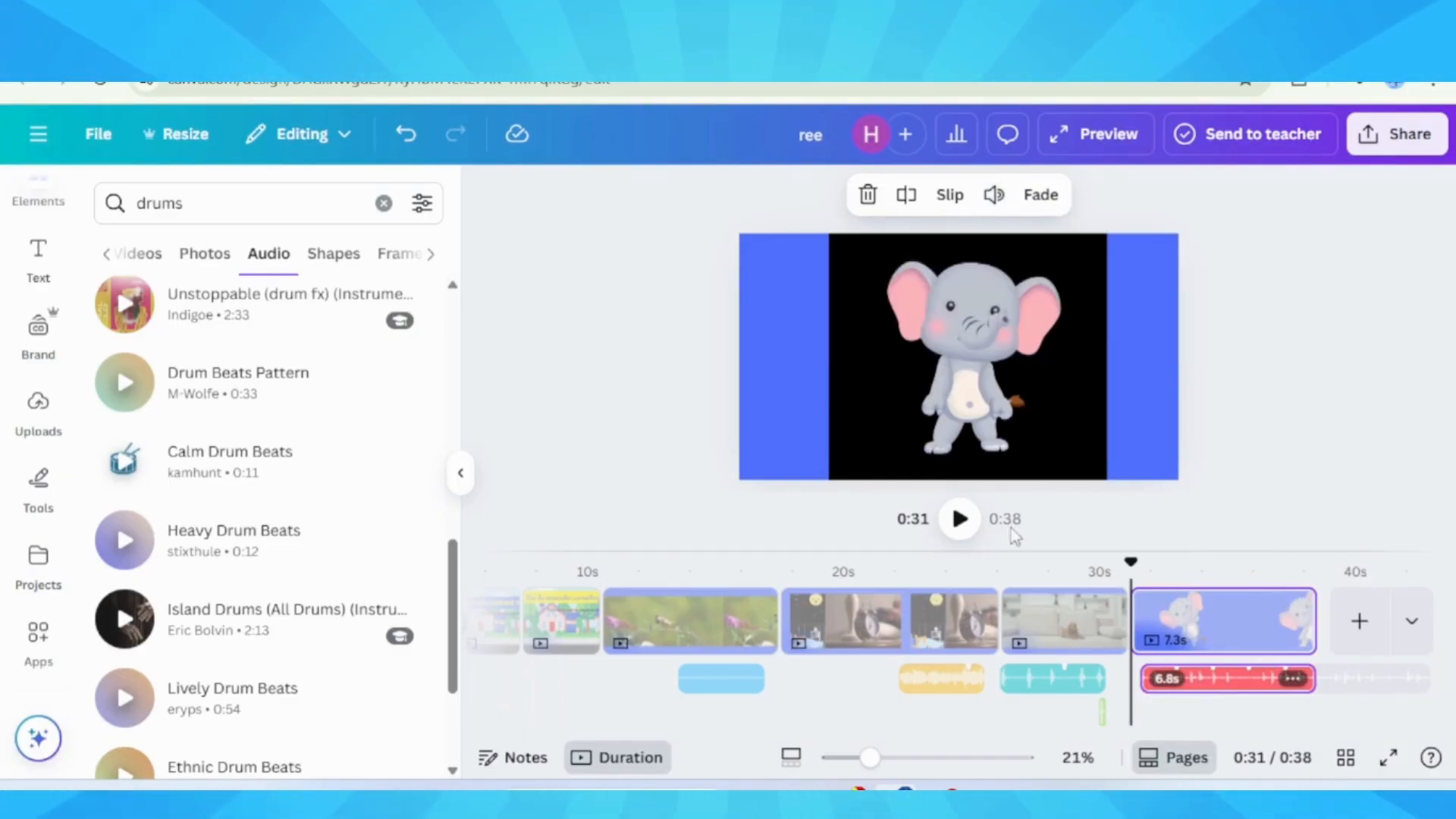
click(961, 521)
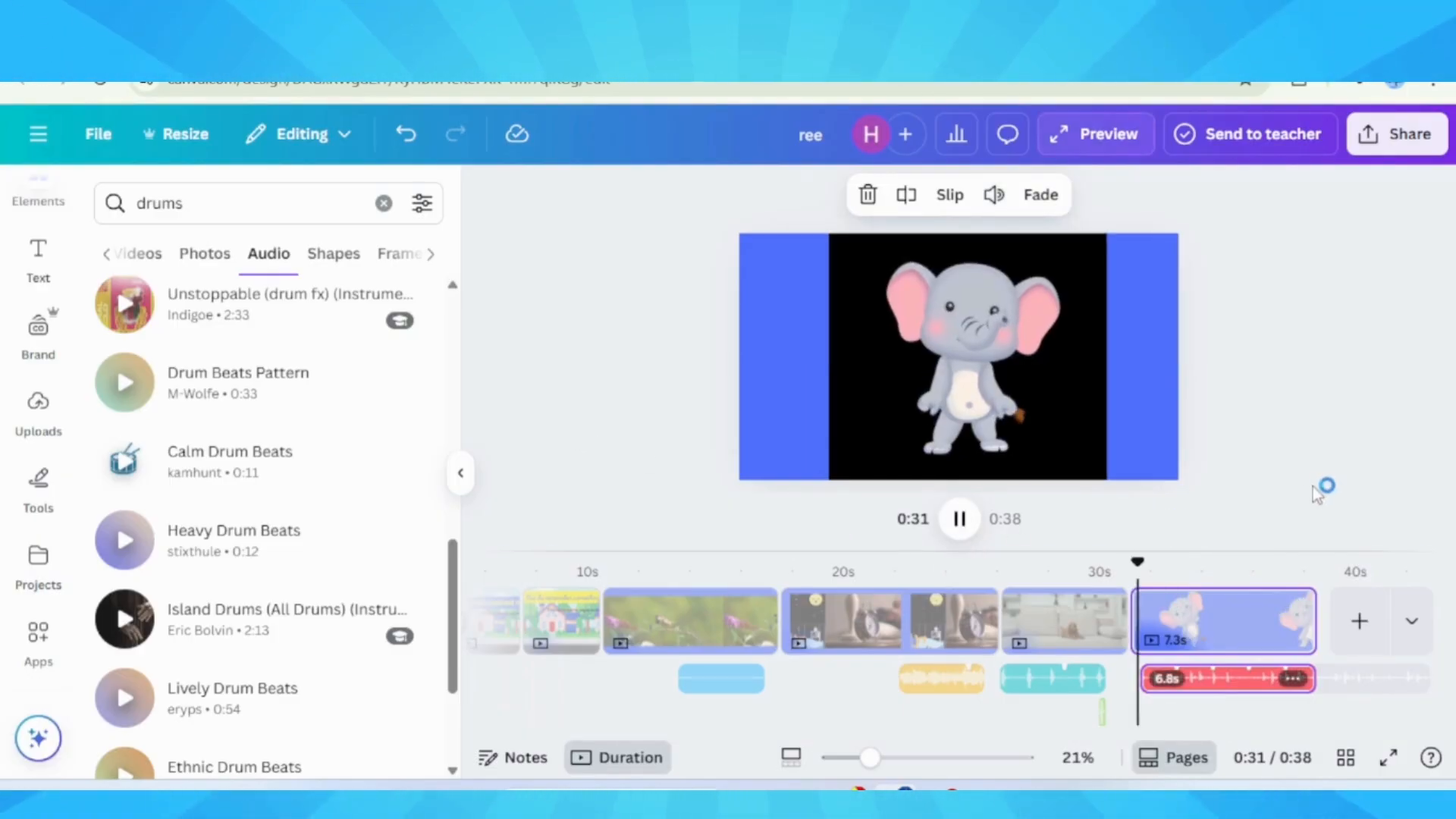